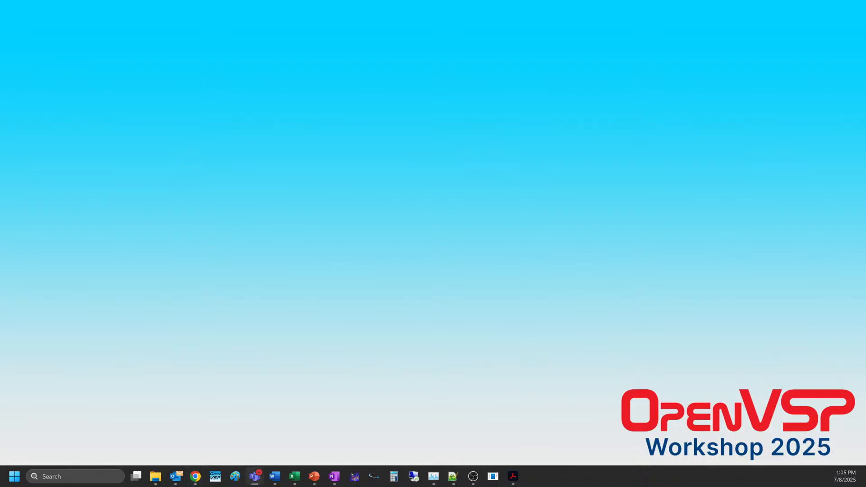
- Launch OpenVSP and arrange the Geom Browser beside a widened modeling window
left_click(215, 476)
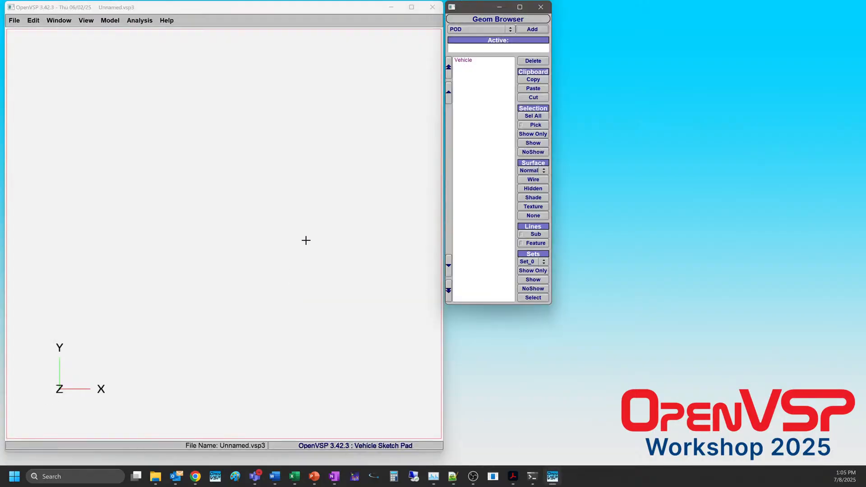
left_click_drag(474, 15, 619, 26)
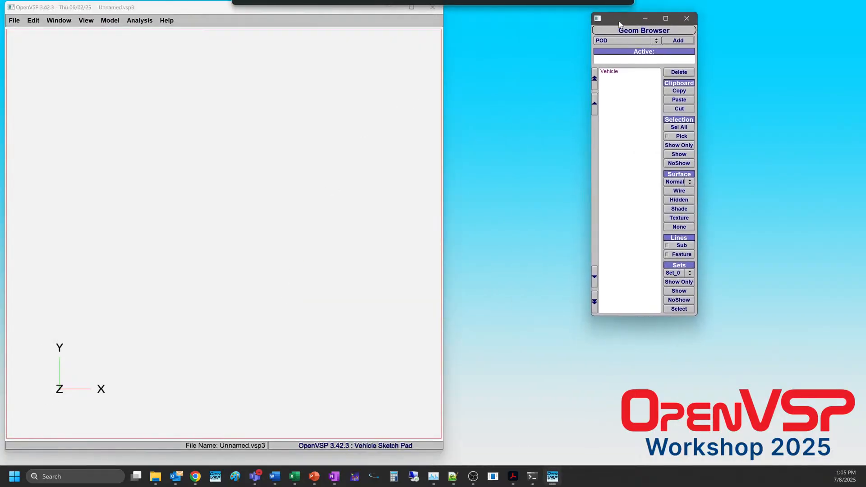
left_click_drag(149, 16, 1, 49)
left_click(427, 75)
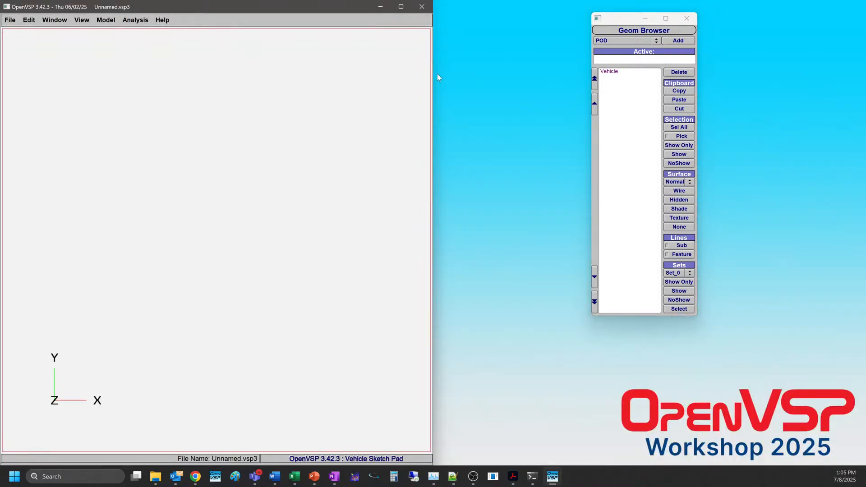
left_click_drag(433, 76, 568, 81)
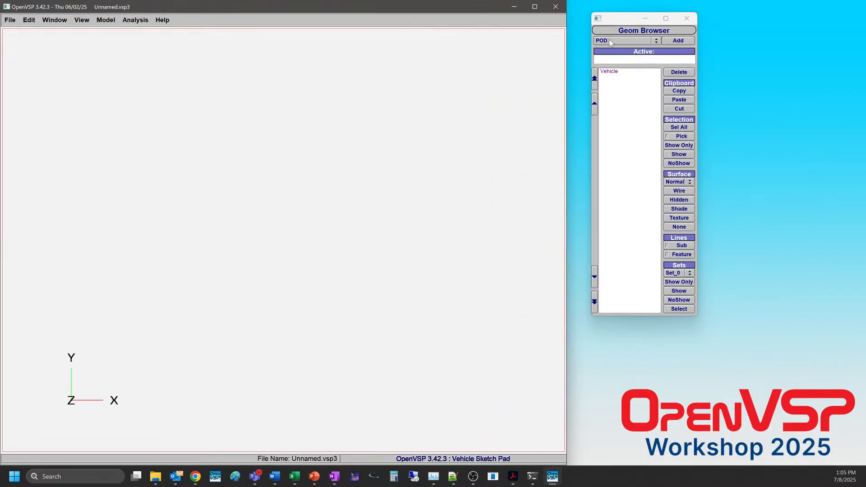
- Open b737-800-3Dbkgd.vsp3 from the Examples folder of the favorite 2025 VSP Workshop - Virtual directory
left_click(12, 20)
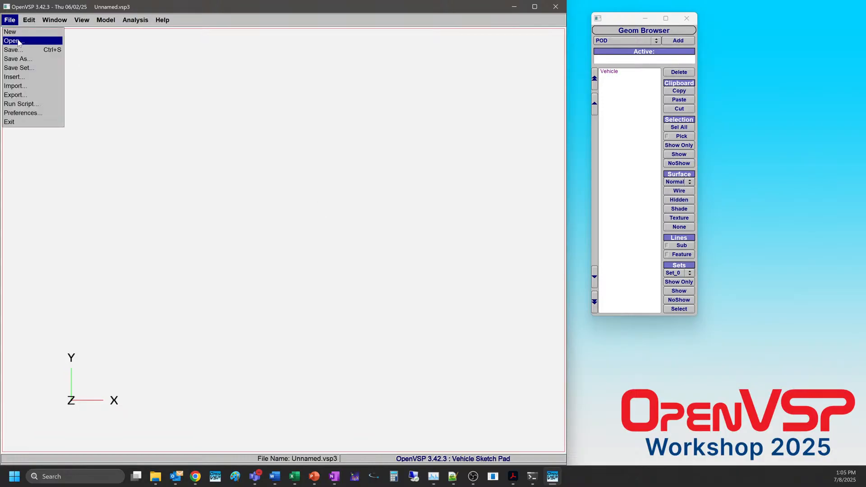
left_click(18, 41)
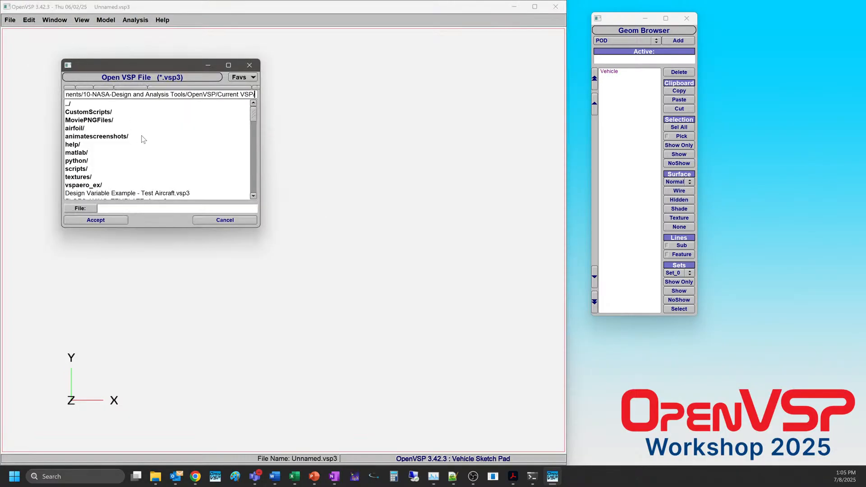
left_click(250, 79)
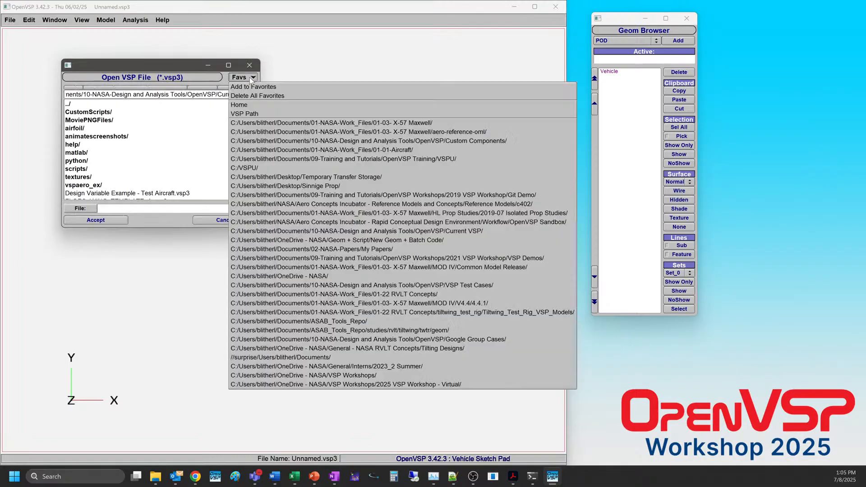
left_click(343, 384)
double_click(90, 112)
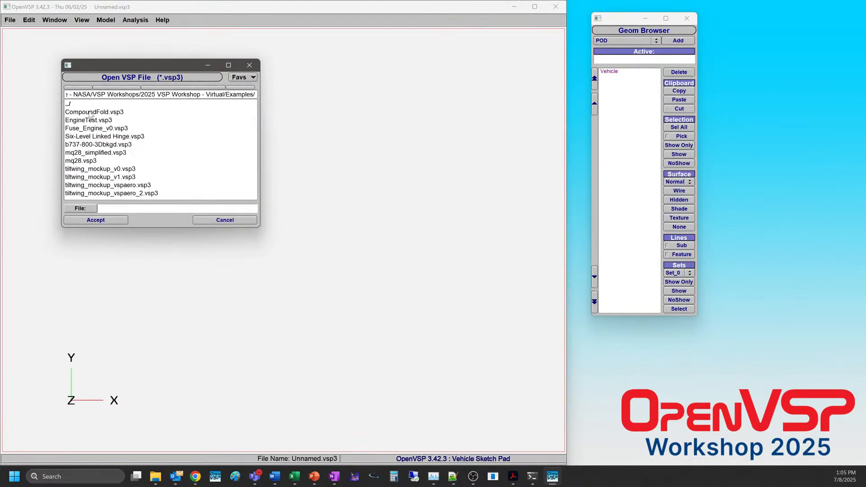
left_click(94, 145)
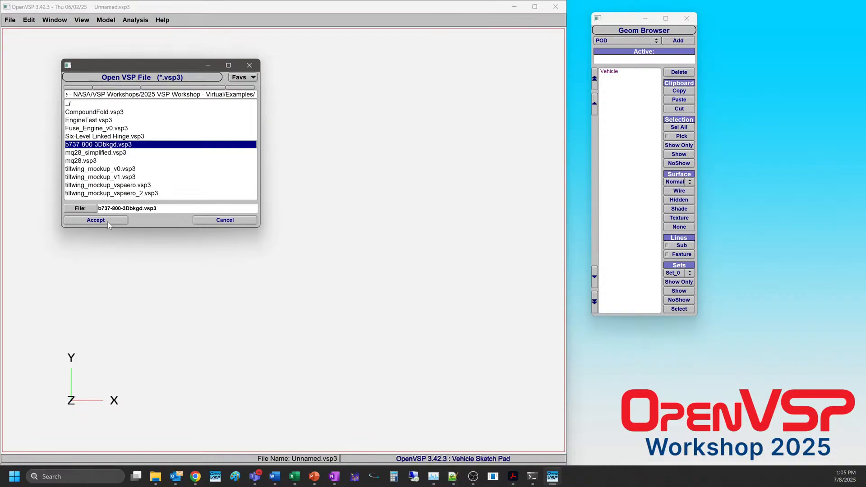
left_click(108, 221)
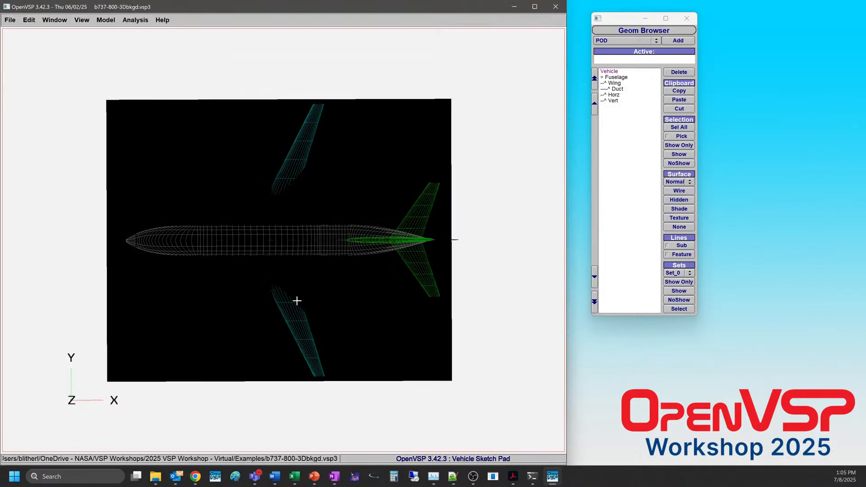
- View the aircraft and its background planes in perspective, and open the 3D background settings beside the modeling window
left_click_drag(295, 299, 373, 278)
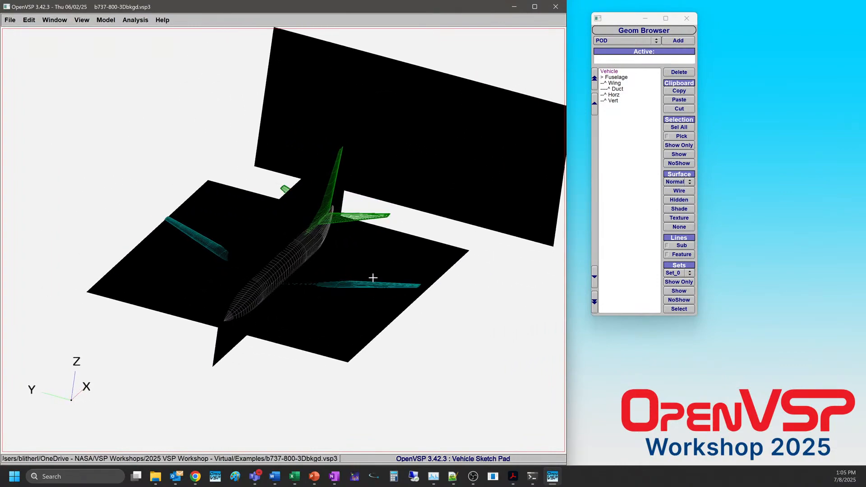
left_click_drag(353, 196, 272, 175)
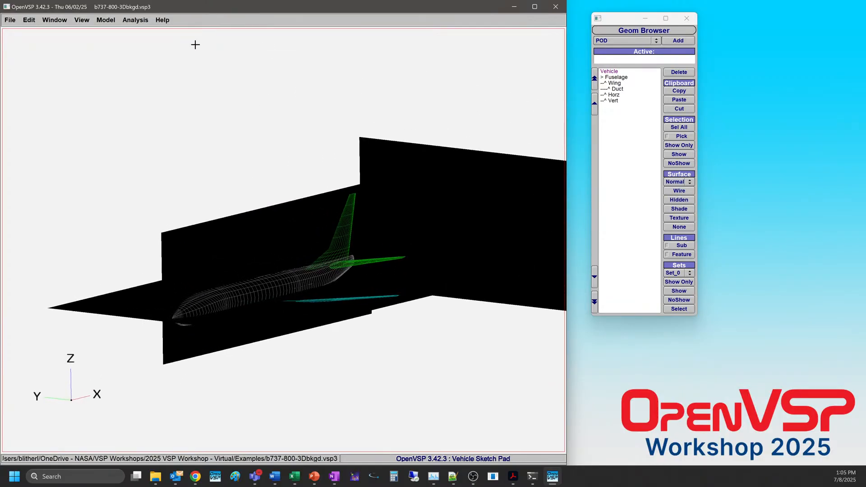
left_click(109, 22)
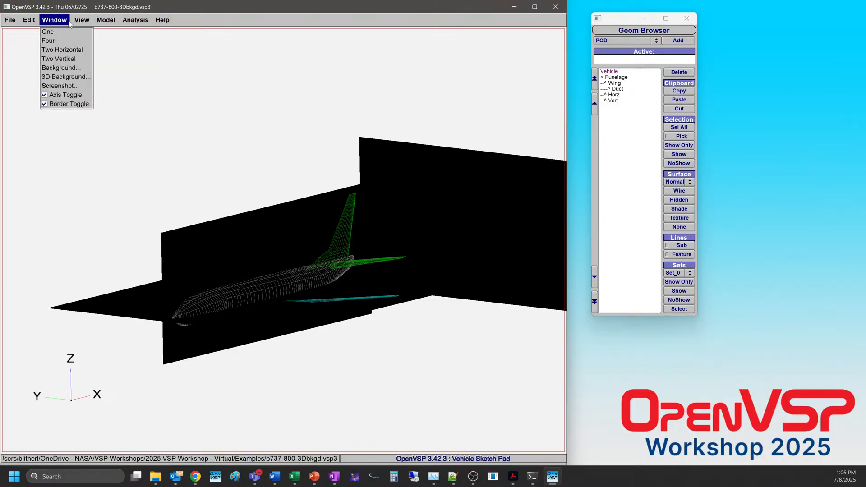
mouse_move(57, 23)
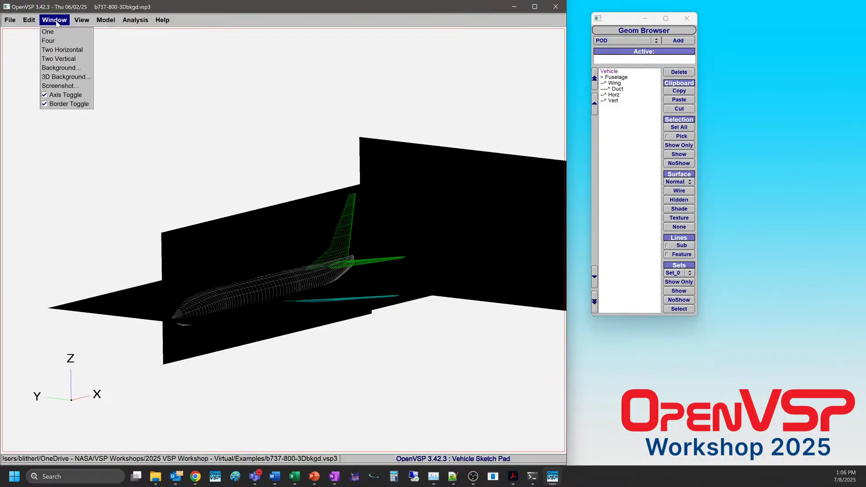
left_click(64, 76)
left_click_drag(112, 68, 637, 31)
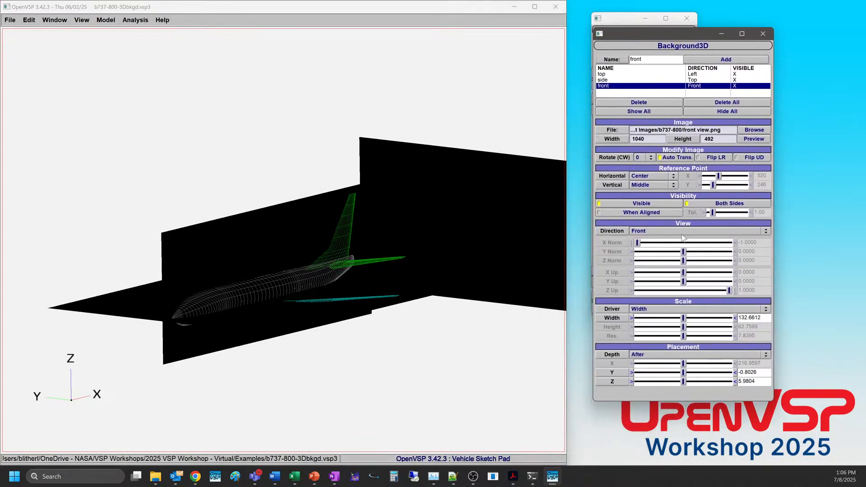
- Assign top view.png from C:/VSPU/VSPU Tutorial Models/Chapter 1 - VSP Fundamentals/Basic Modeling Process/Aircraft Images/b737-800 to the background named top
left_click(601, 76)
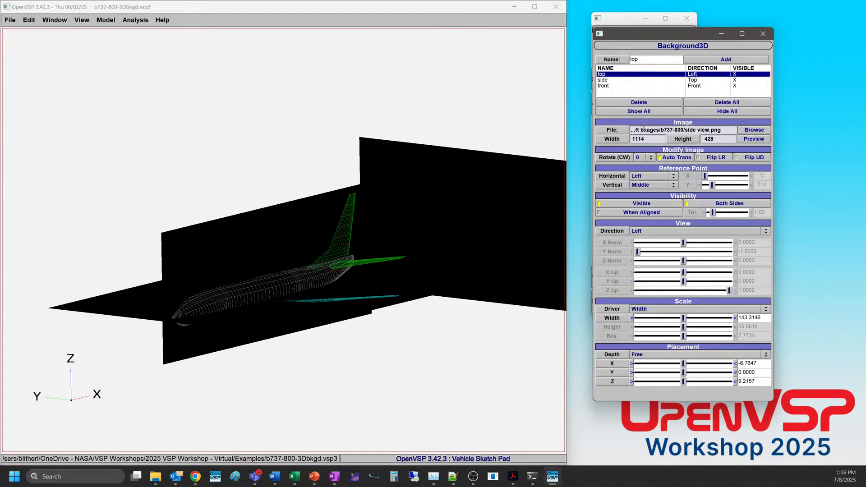
left_click(755, 130)
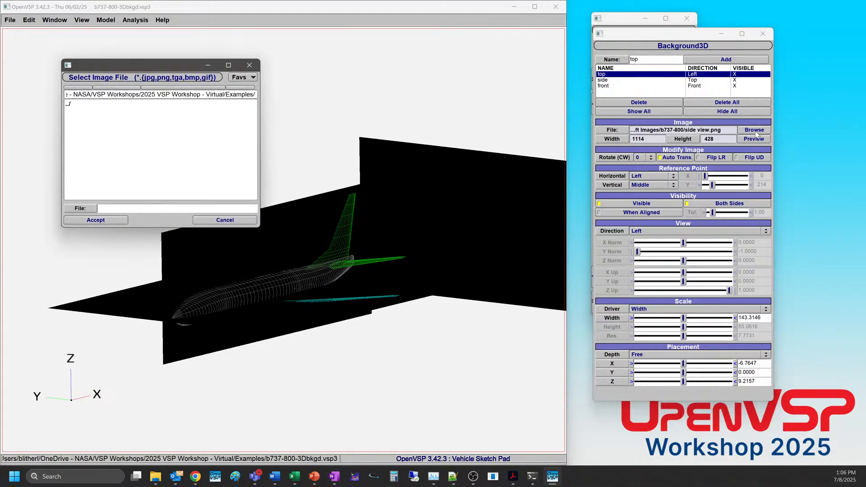
left_click(242, 78)
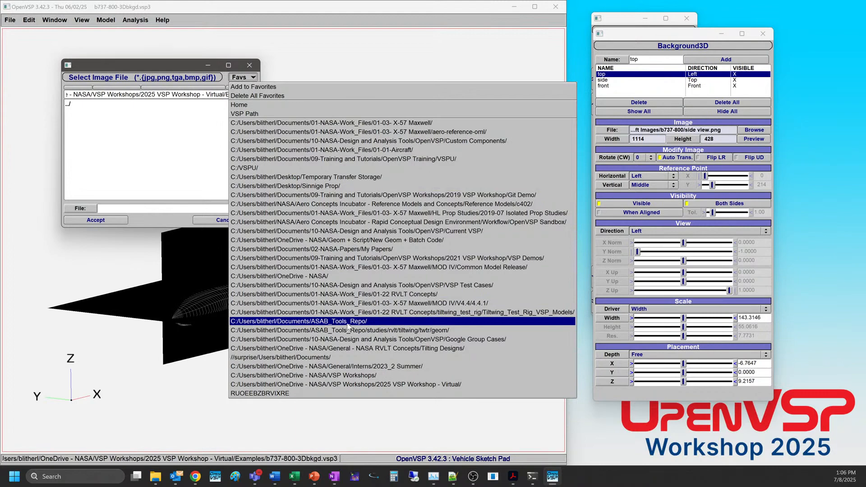
left_click(270, 167)
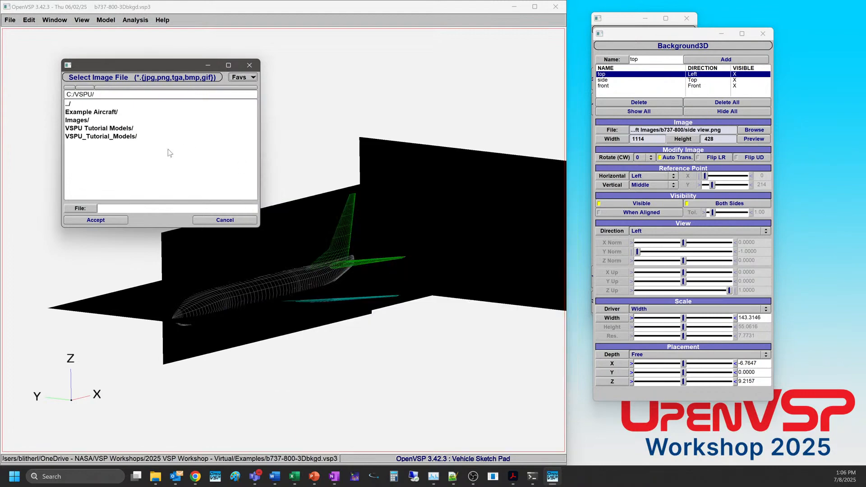
left_click(94, 112)
left_click(78, 105)
left_click(96, 128)
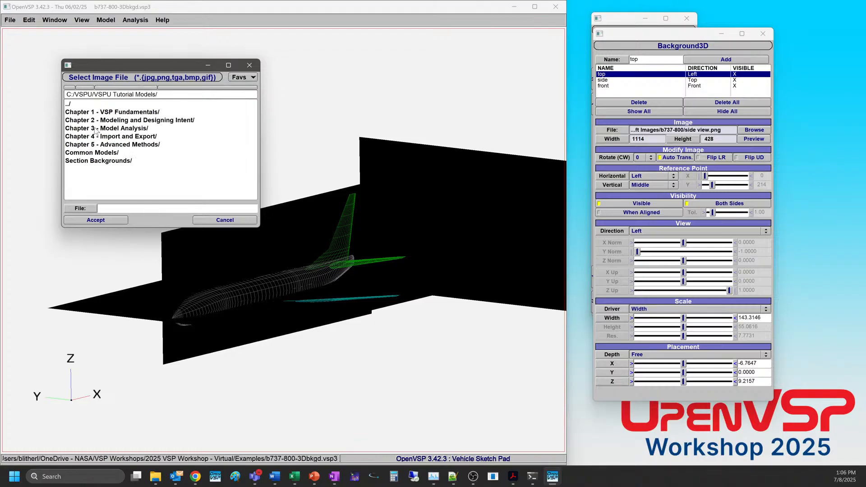
left_click(112, 115)
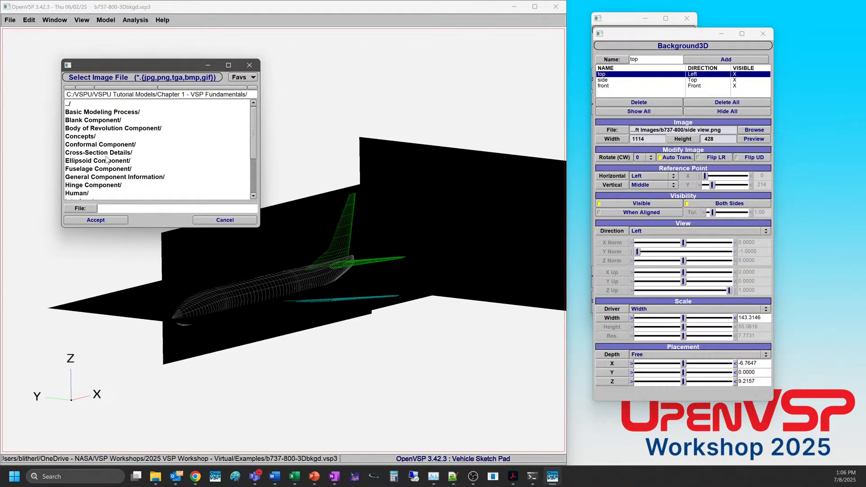
left_click(99, 115)
left_click(95, 114)
left_click(96, 113)
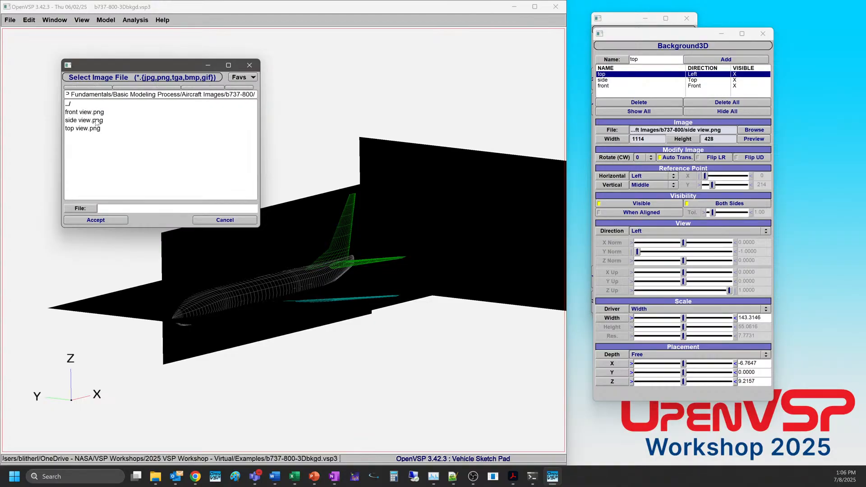
left_click(96, 129)
left_click(96, 220)
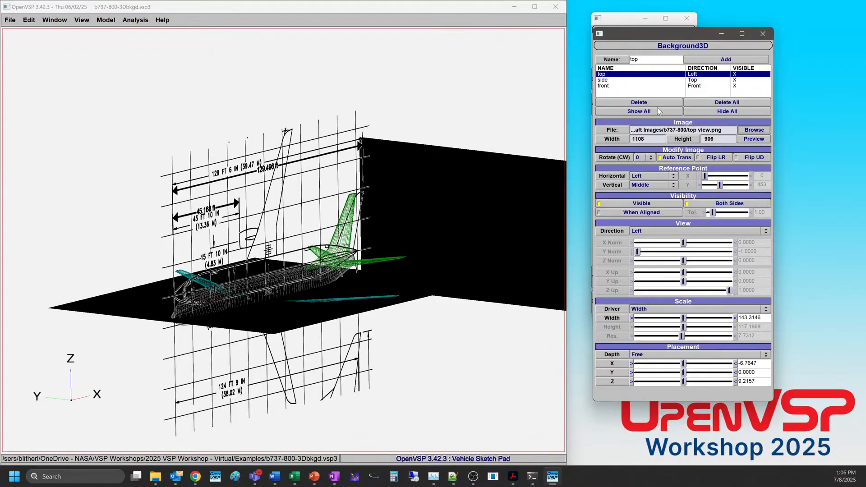
- Assign side view.png from the same b737-800 image folder to the background named side
left_click(604, 81)
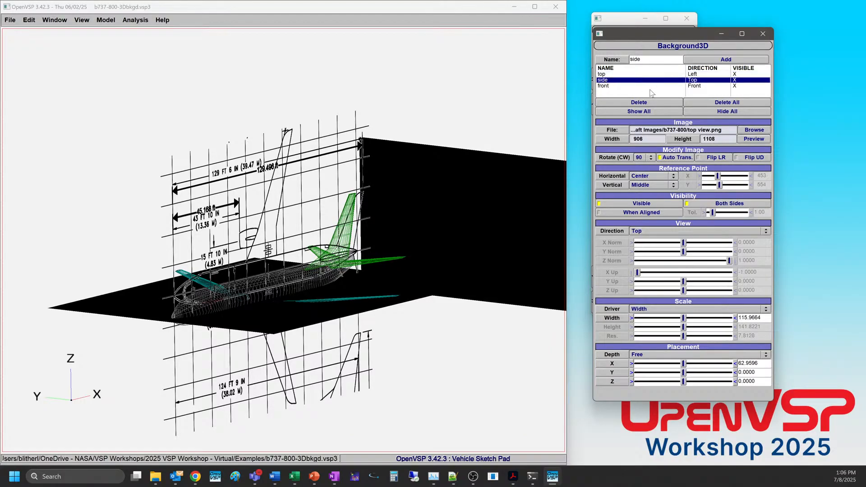
left_click(752, 131)
left_click(80, 120)
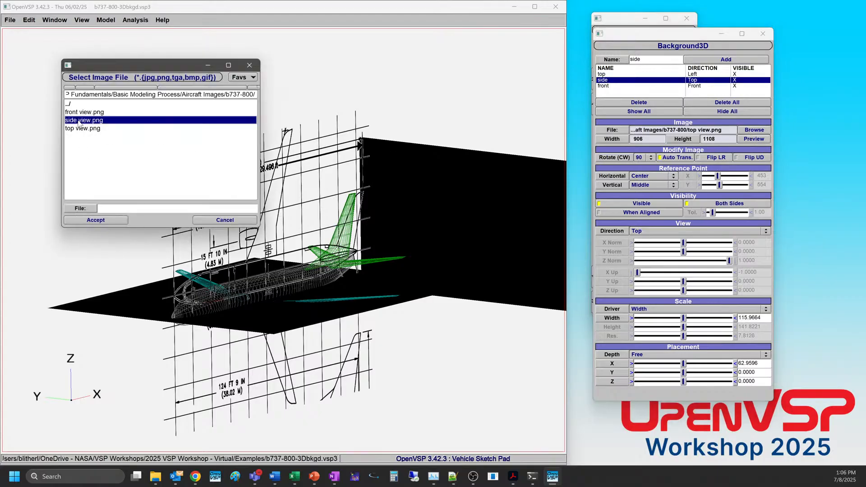
left_click(107, 221)
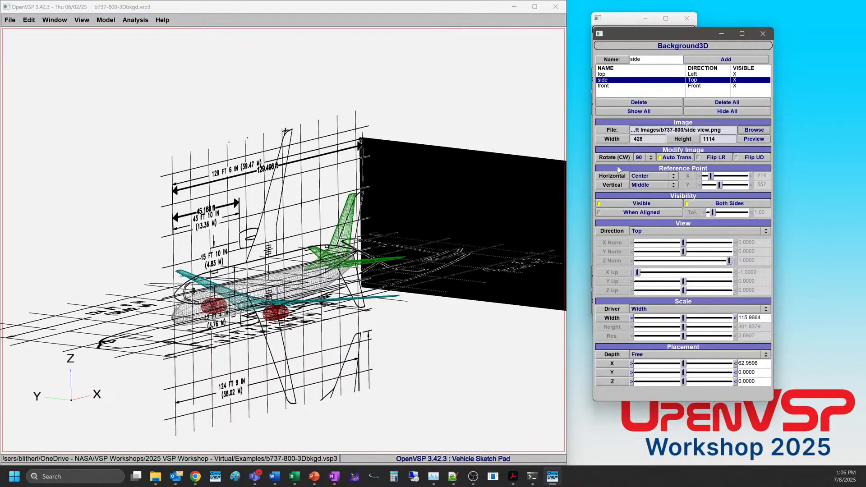
- Reload front view.png from the b737-800 image folder for the background named front
left_click(616, 86)
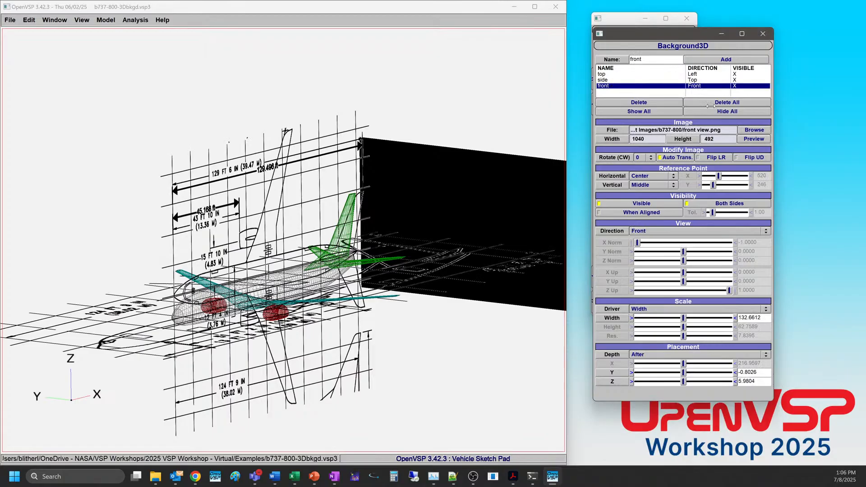
left_click(749, 129)
left_click(70, 112)
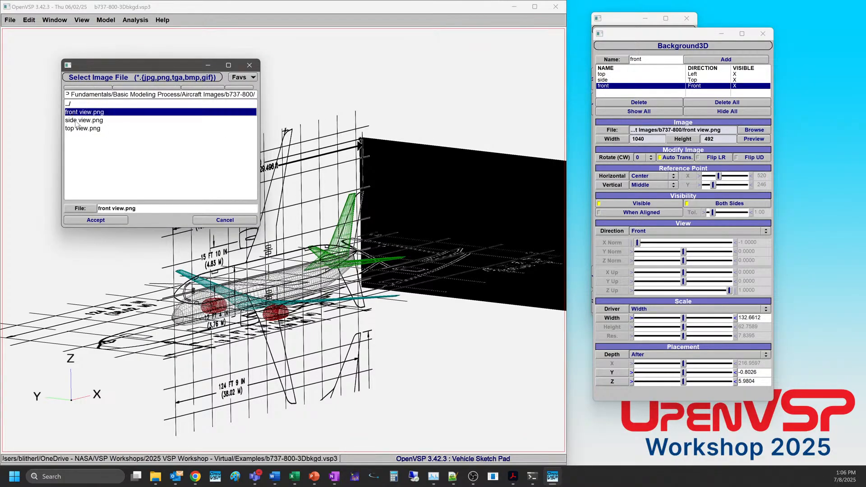
left_click(100, 221)
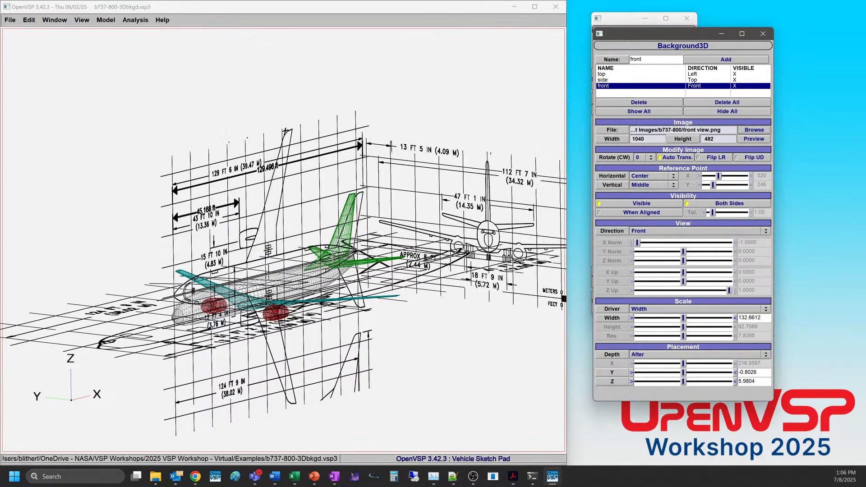
- Hide the side and front background images, and select the background named top
right_click_drag(435, 295, 345, 240)
left_click_drag(345, 240, 350, 189)
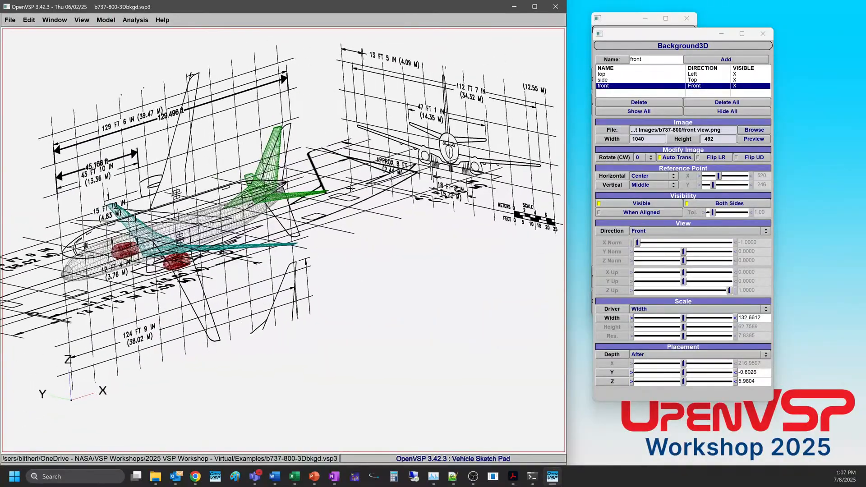
scroll(326, 192, "up", 2)
scroll(325, 191, "down", 3)
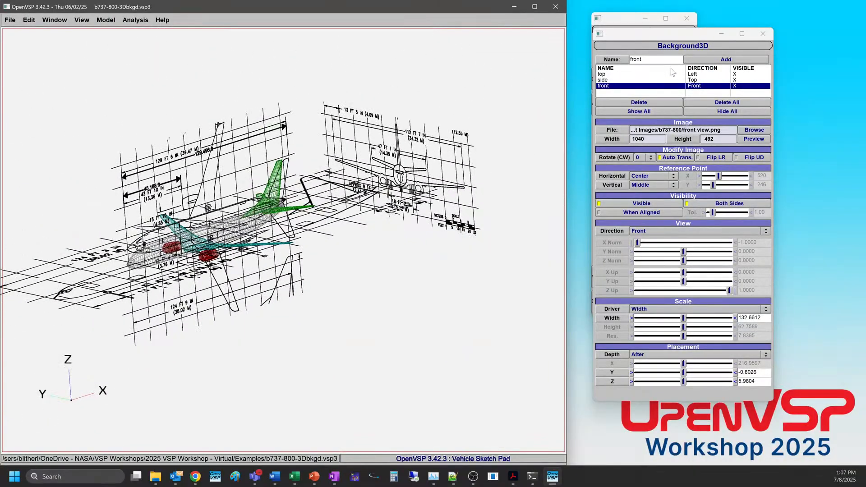
left_click(609, 80)
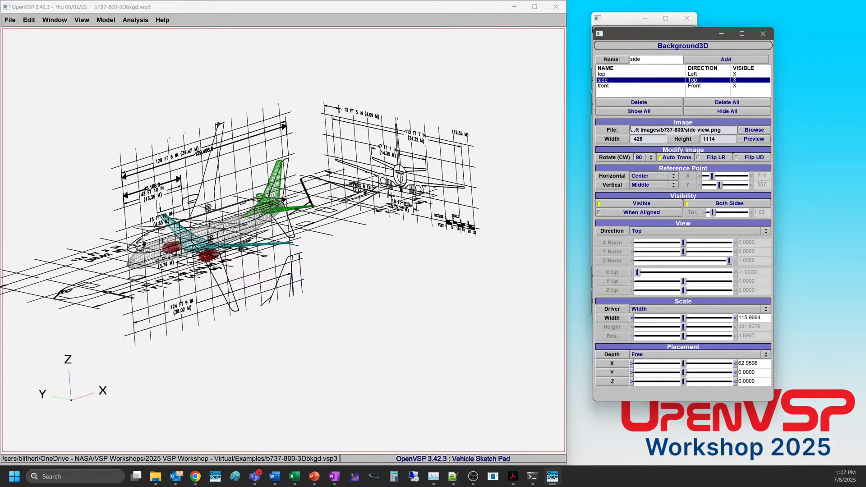
left_click(667, 202)
left_click(604, 86)
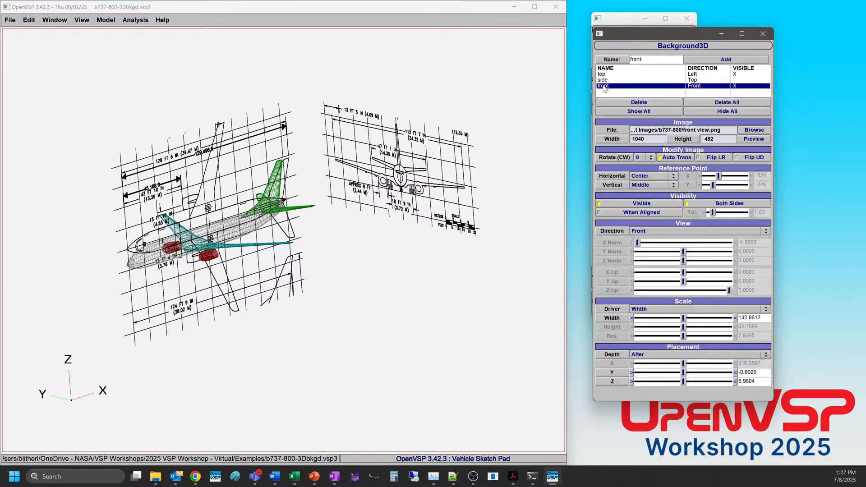
left_click(649, 203)
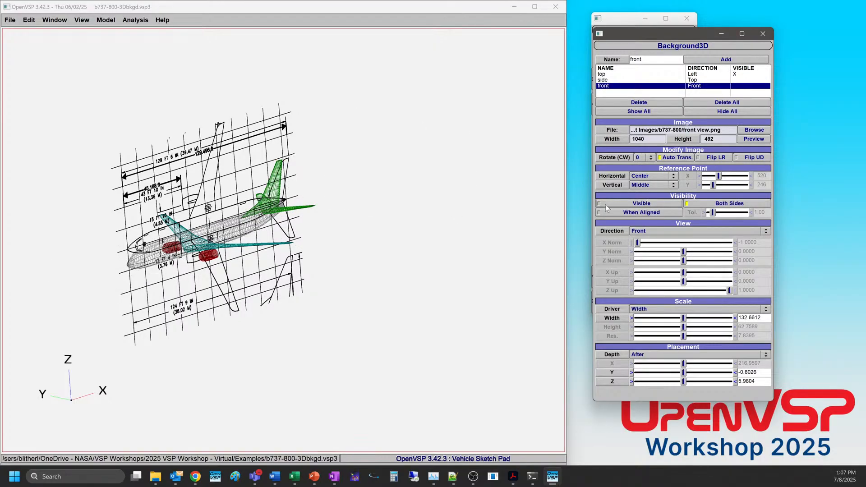
left_click_drag(378, 271, 239, 338)
left_click(607, 74)
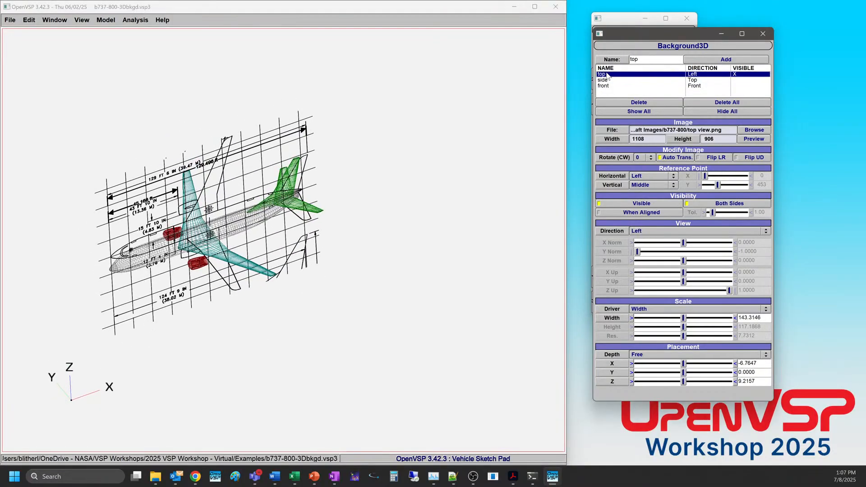
- Set the view direction of the background named top to Top and view the model from above
left_click_drag(334, 243, 361, 239)
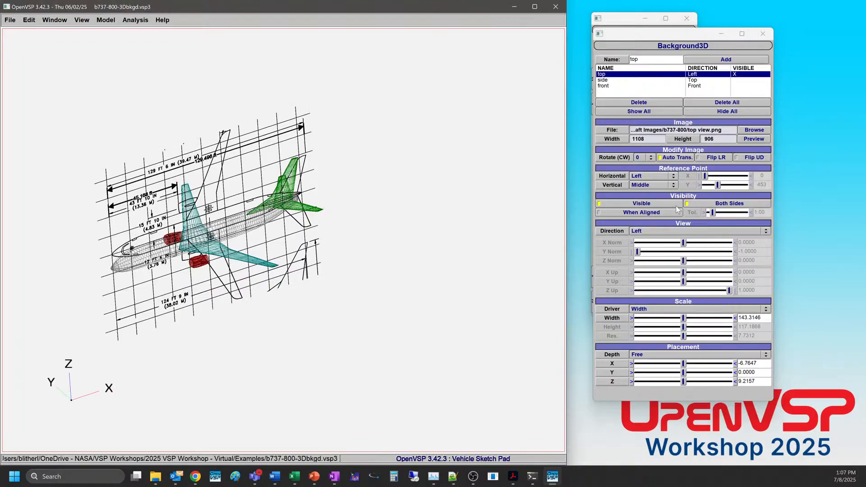
left_click(661, 235)
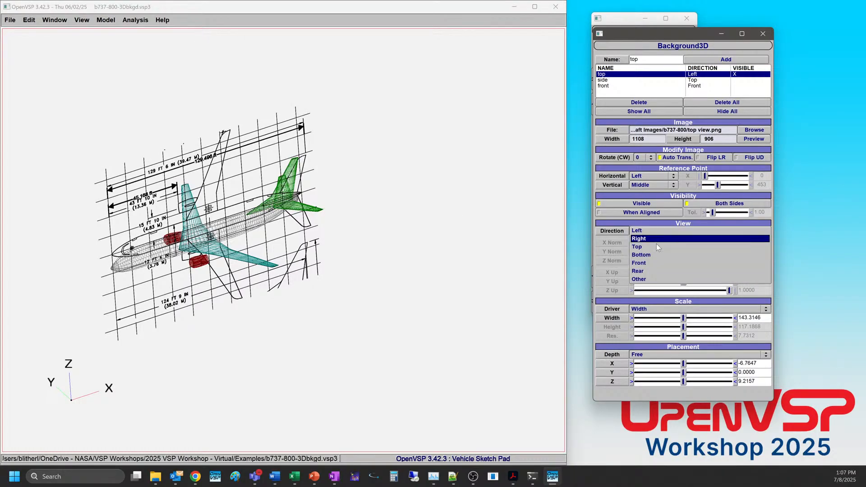
left_click(656, 247)
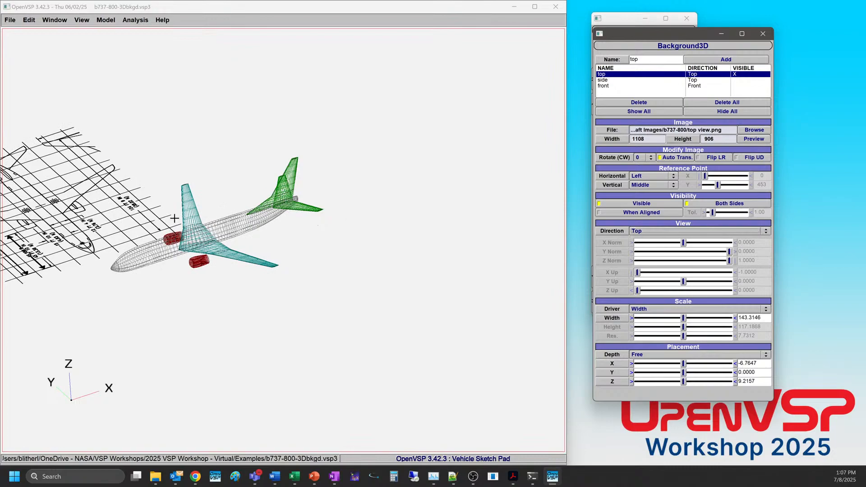
left_click(308, 212)
left_click_drag(330, 201, 276, 295)
key("F5")
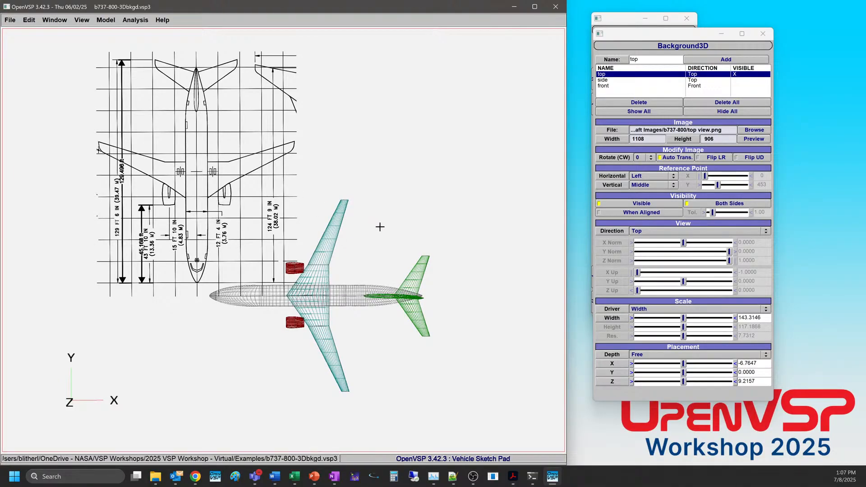
- Rotate the top background image 90 degrees clockwise
left_click(645, 162)
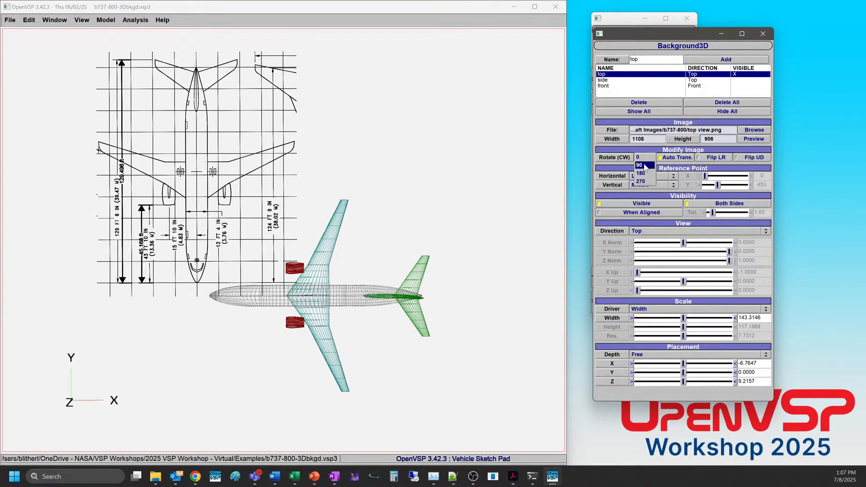
left_click(645, 166)
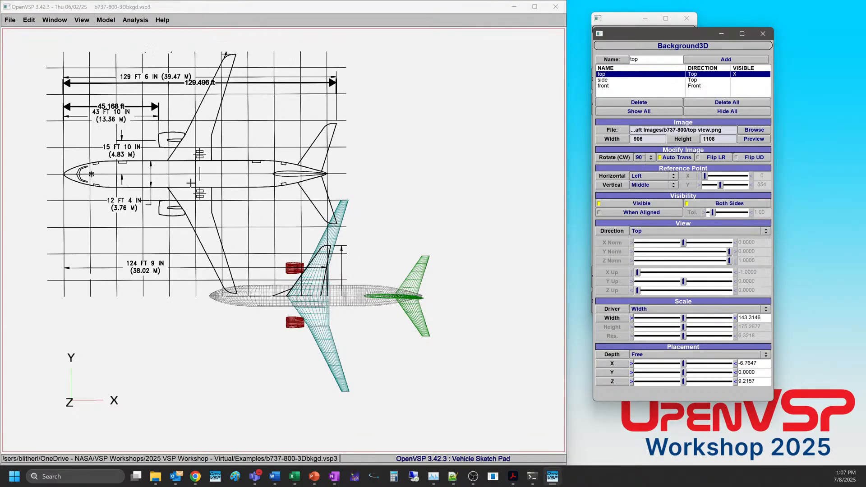
right_click_drag(191, 183, 263, 208)
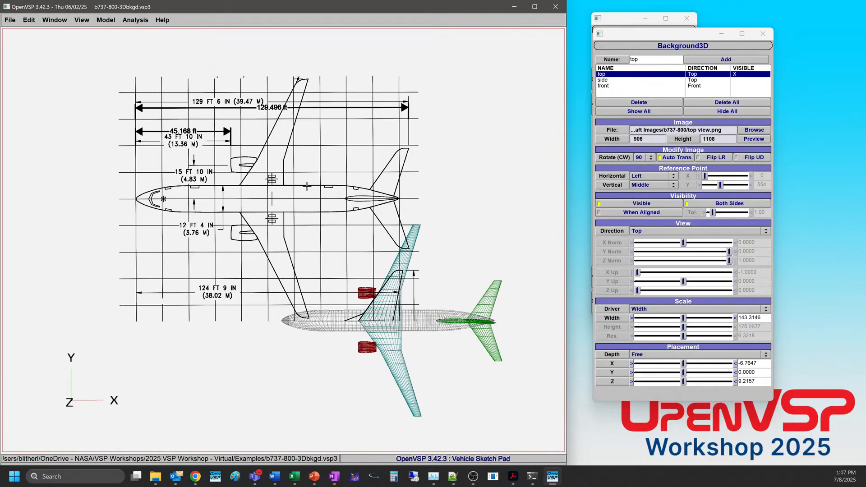
- Preview the top background image and set its reference point to Center horizontally and Top vertically
left_click(753, 139)
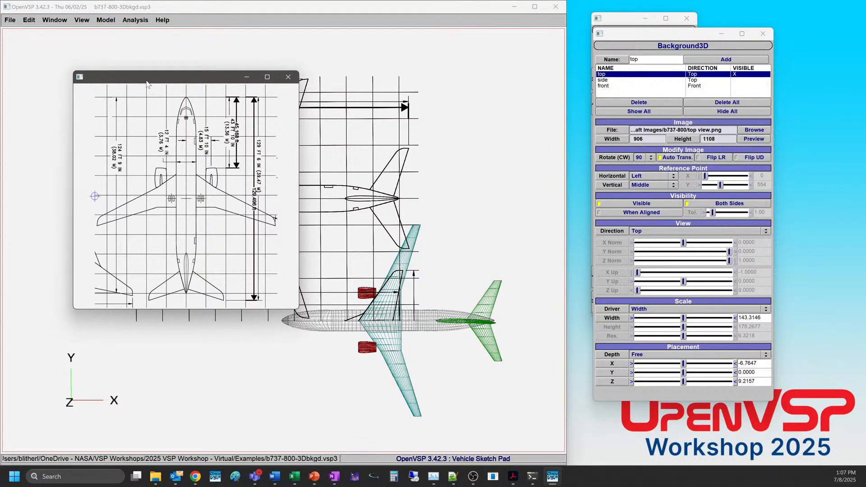
left_click_drag(149, 78, 499, 73)
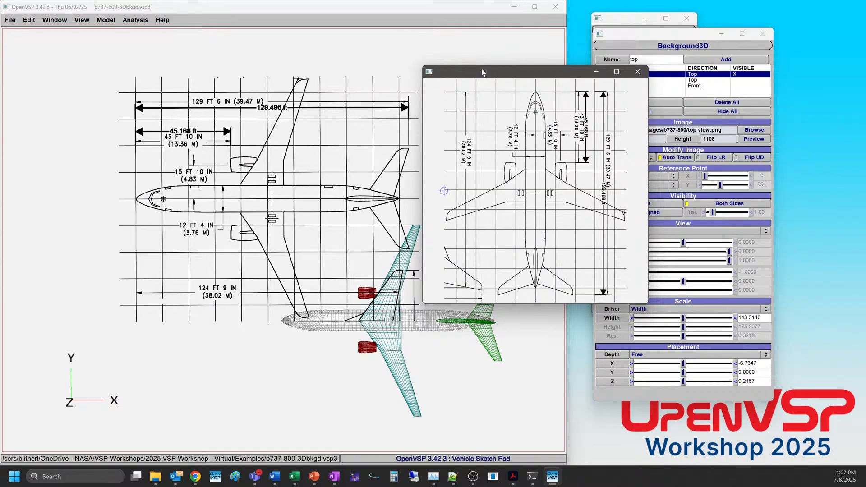
left_click_drag(482, 72, 348, 98)
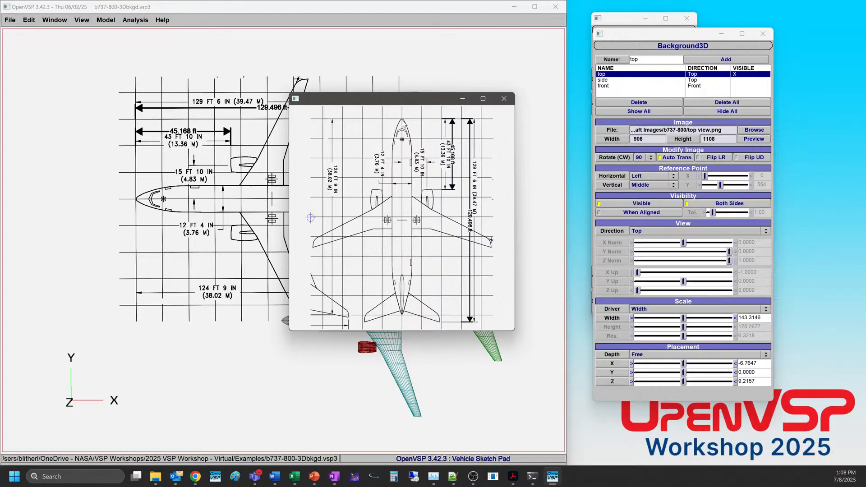
left_click(650, 176)
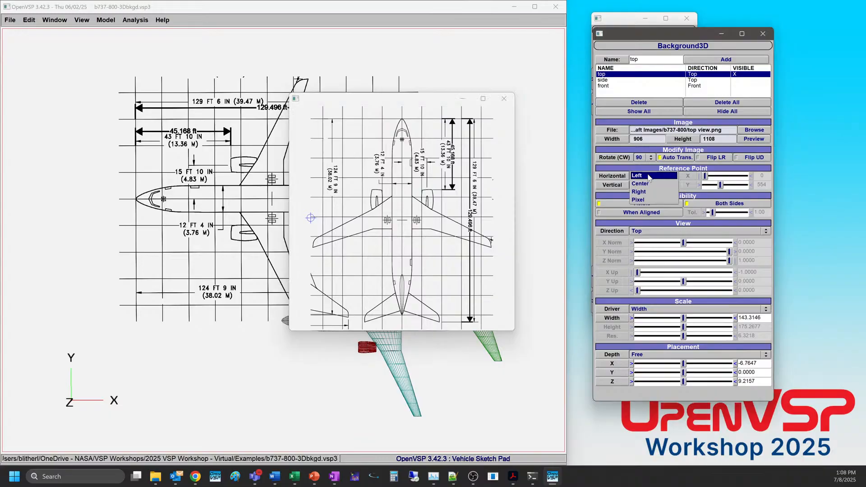
left_click(647, 185)
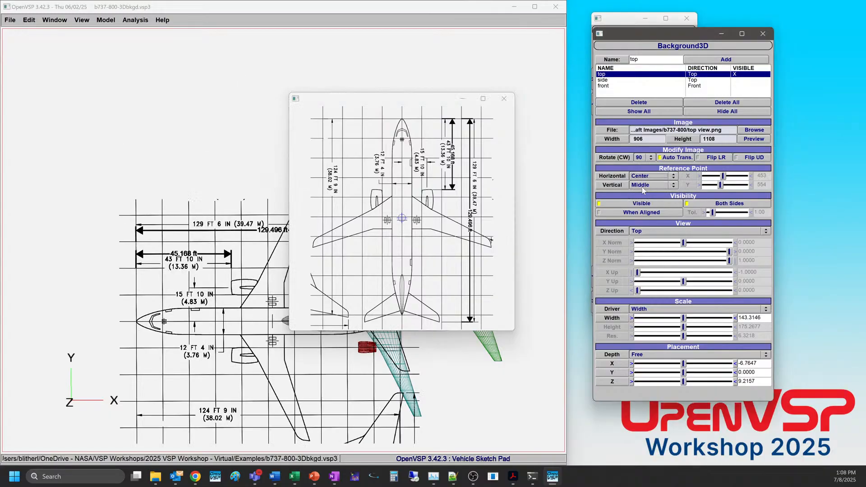
left_click(646, 185)
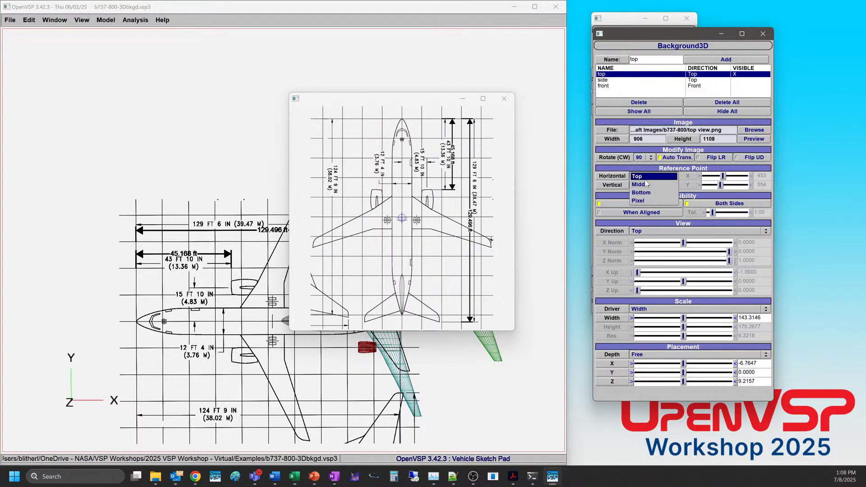
left_click(646, 177)
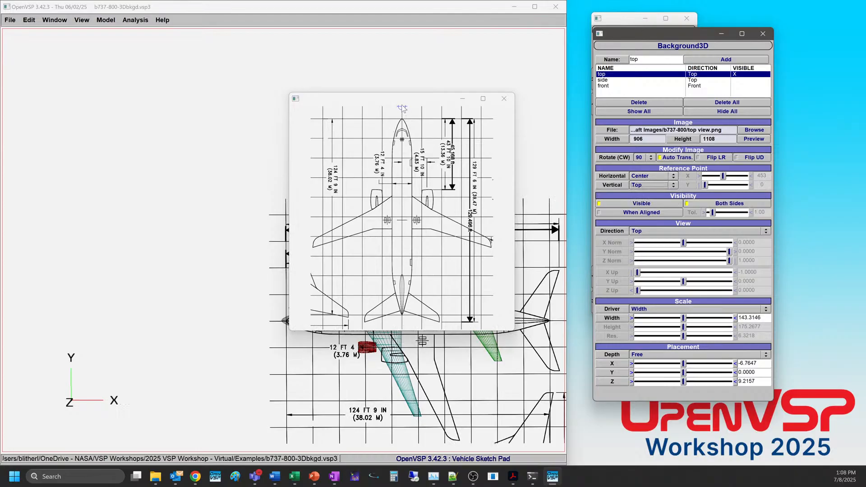
- Compare the top background image's alignment and size with the aircraft model, and close the image preview
left_click_drag(387, 98, 690, 86)
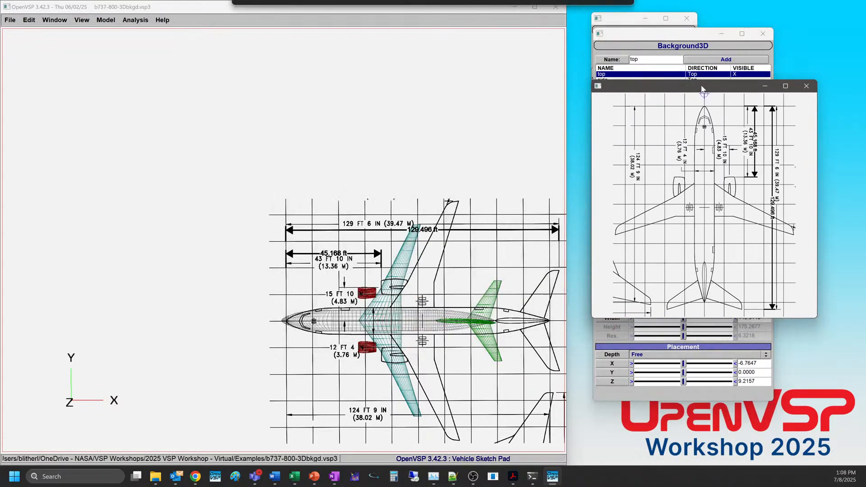
right_click_drag(466, 269, 277, 242)
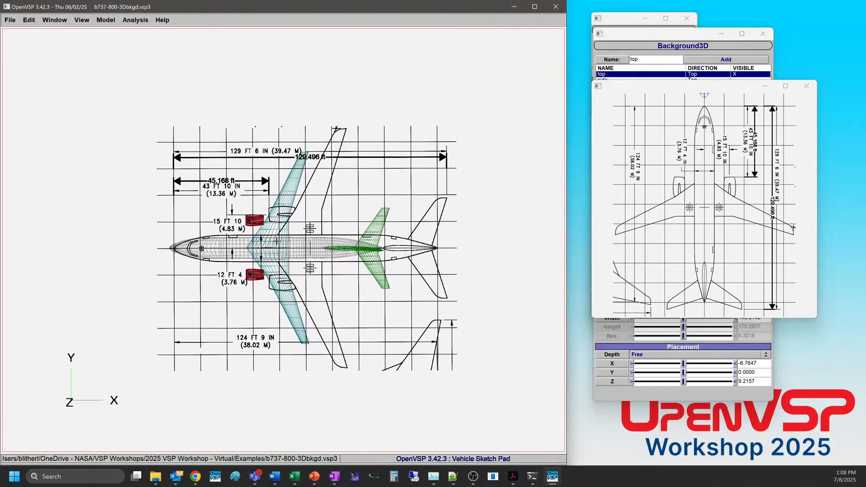
scroll(261, 238, "up", 3)
scroll(261, 240, "down", 2)
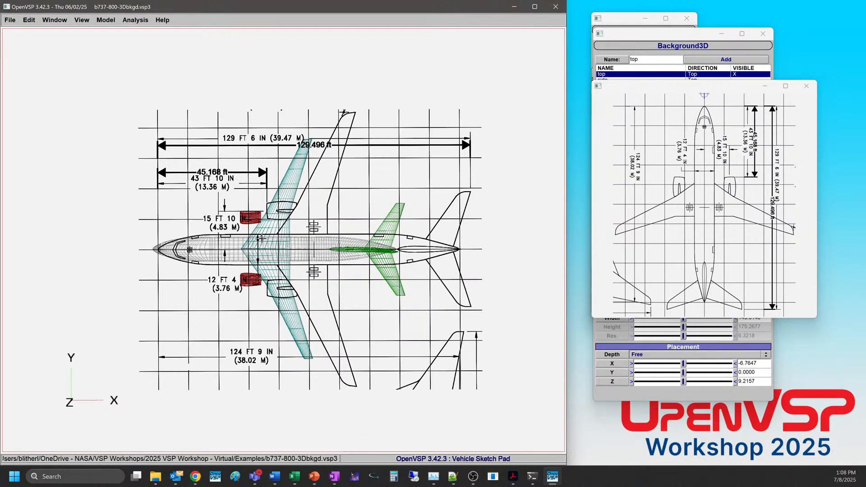
left_click_drag(643, 90, 581, 108)
left_click(743, 107)
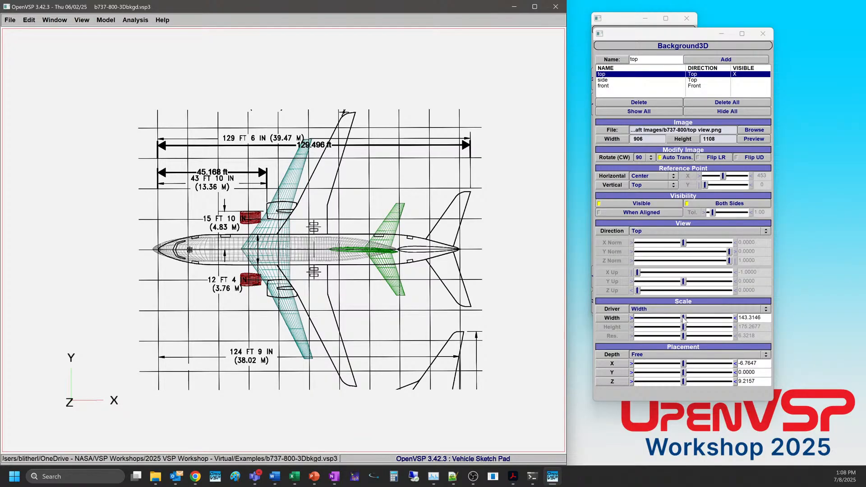
- Reduce the top background image's scale width to about 114.67 and check its fit against the fuselage, wings and engines
left_click_drag(683, 319, 650, 321)
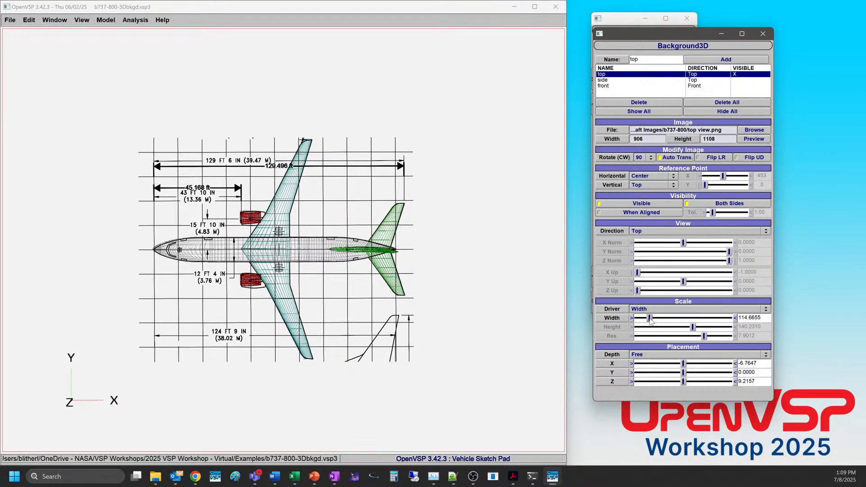
scroll(172, 296, "up", 5)
scroll(193, 260, "down", 4)
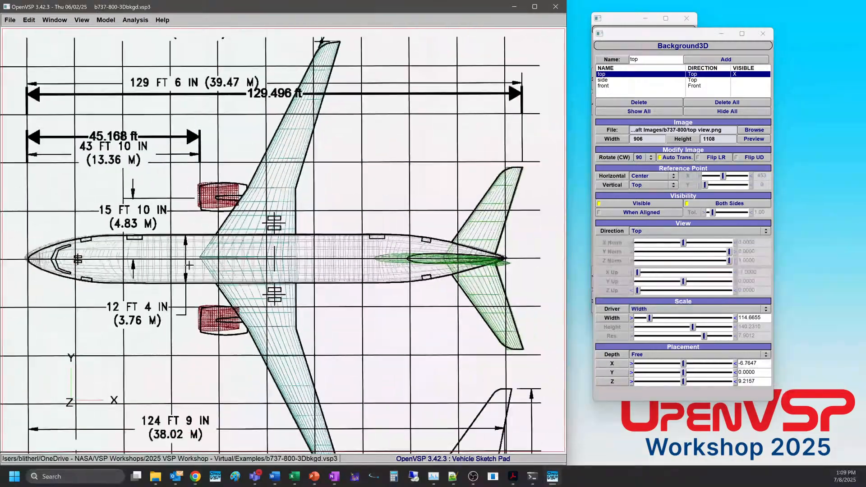
scroll(193, 260, "down", 2)
scroll(193, 260, "up", 5)
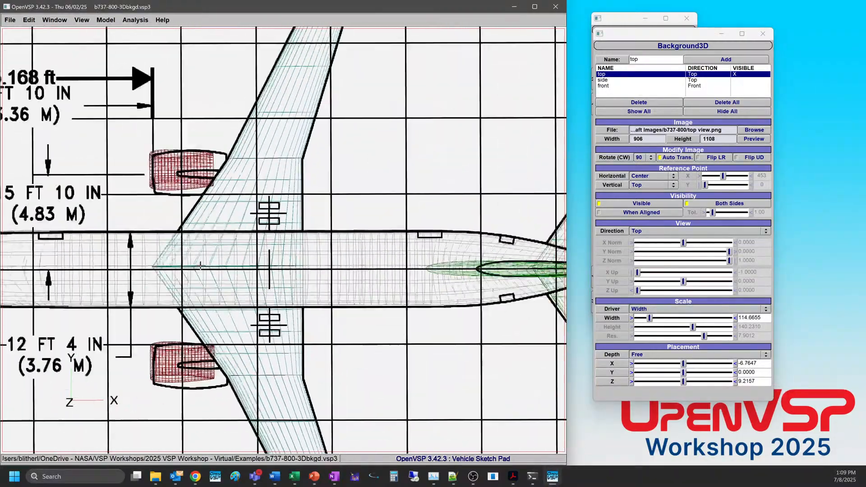
scroll(193, 260, "down", 5)
scroll(219, 228, "up", 5)
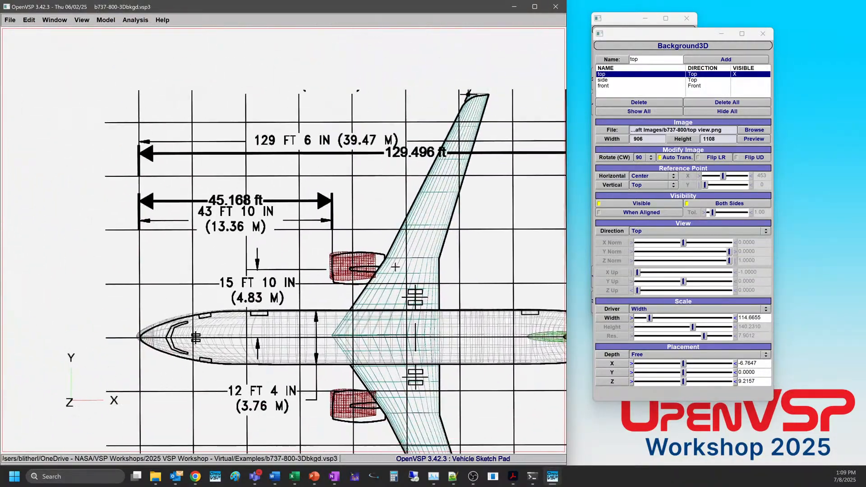
scroll(353, 231, "up", 5)
scroll(398, 236, "down", 5)
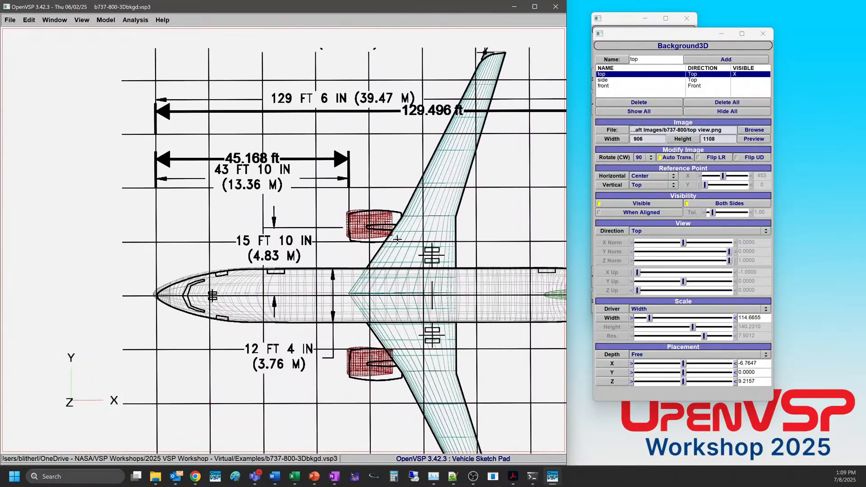
scroll(397, 237, "up", 3)
scroll(328, 255, "down", 3)
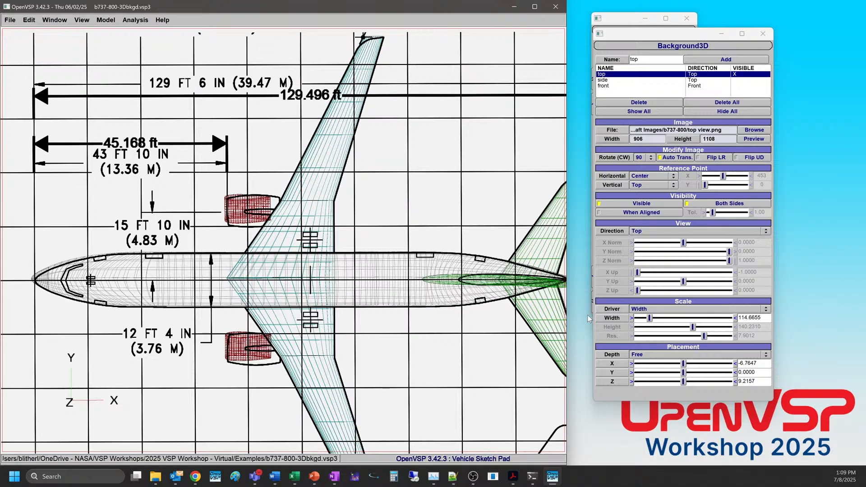
- With free depth, place the top background image at about X -7.35 and Y 0.39, and adjust its scale width to about 115.67
left_click(668, 355)
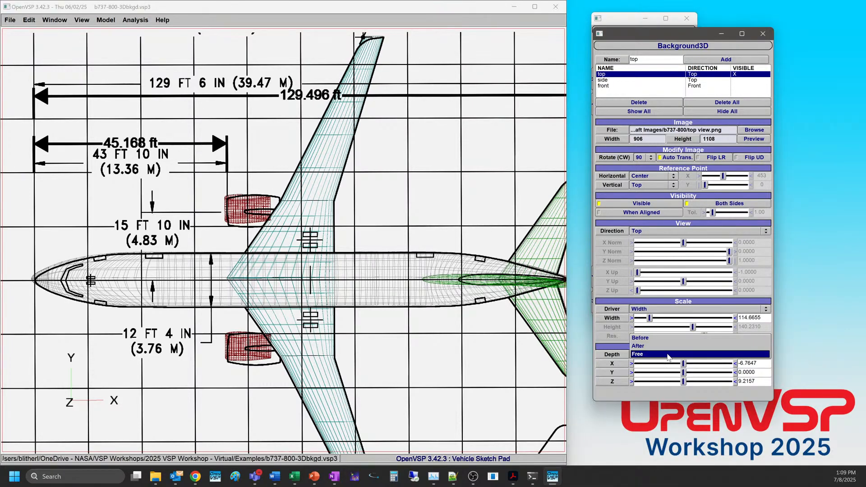
left_click(662, 355)
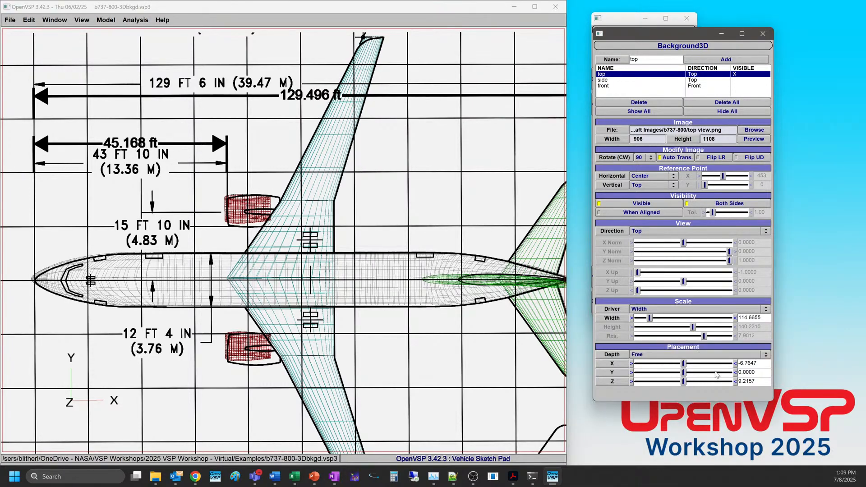
left_click_drag(683, 364, 680, 366)
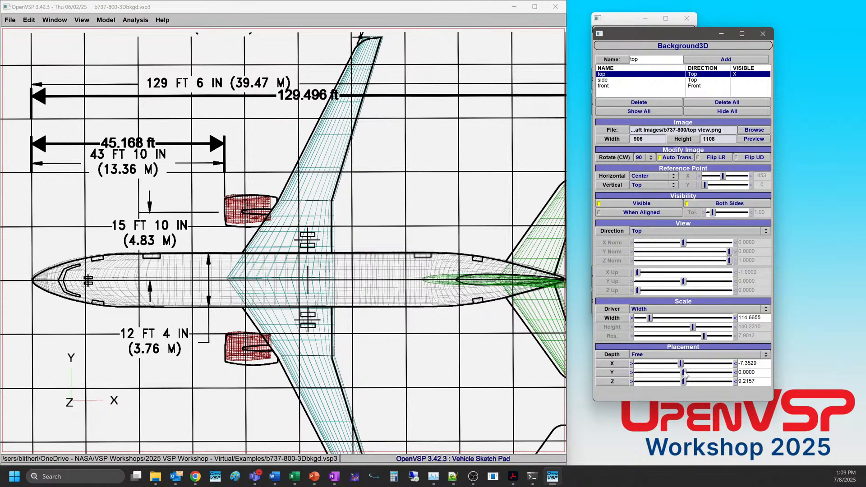
left_click_drag(684, 372, 685, 372)
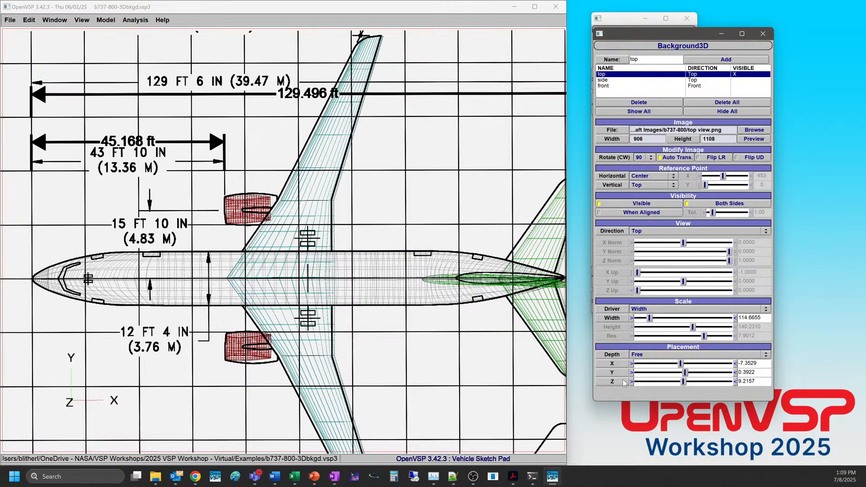
scroll(257, 311, "down", 5)
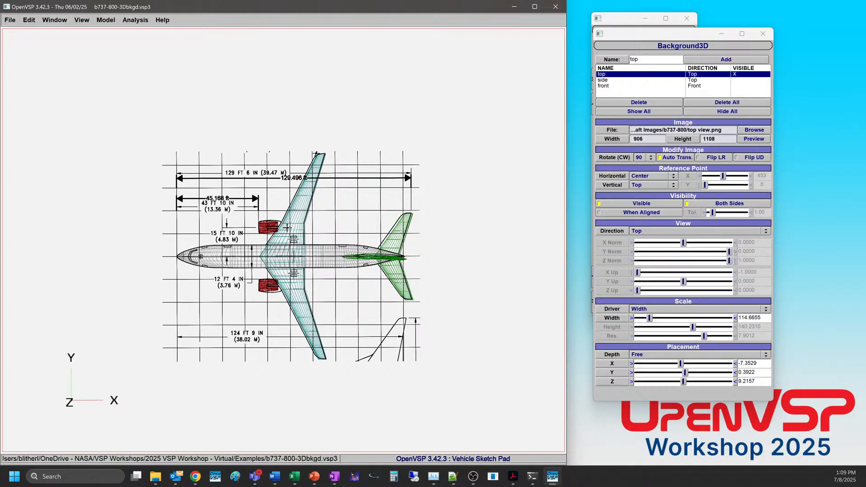
left_click_drag(650, 318, 655, 320)
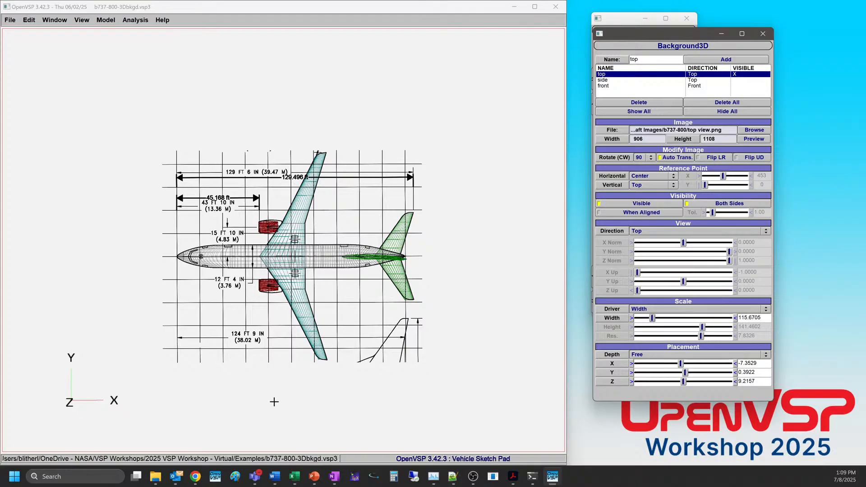
- Set the top background image's Z placement to 0 and check its position against the aircraft from several angles
mouse_move(257, 378)
left_mouse_down()
mouse_move(331, 288)
mouse_move(224, 164)
mouse_move(228, 149)
mouse_move(231, 180)
mouse_move(306, 226)
mouse_move(531, 290)
left_mouse_up()
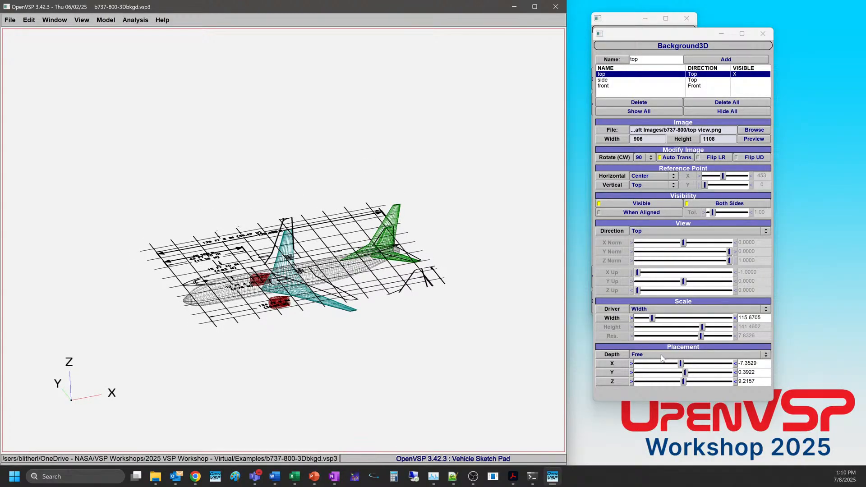
mouse_move(684, 383)
left_mouse_down()
mouse_move(623, 385)
mouse_move(702, 386)
left_mouse_up()
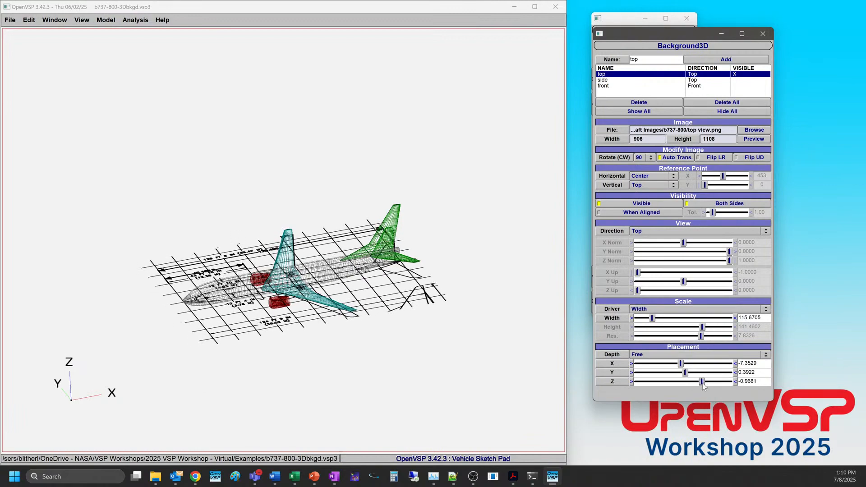
triple_click(768, 379)
type("0")
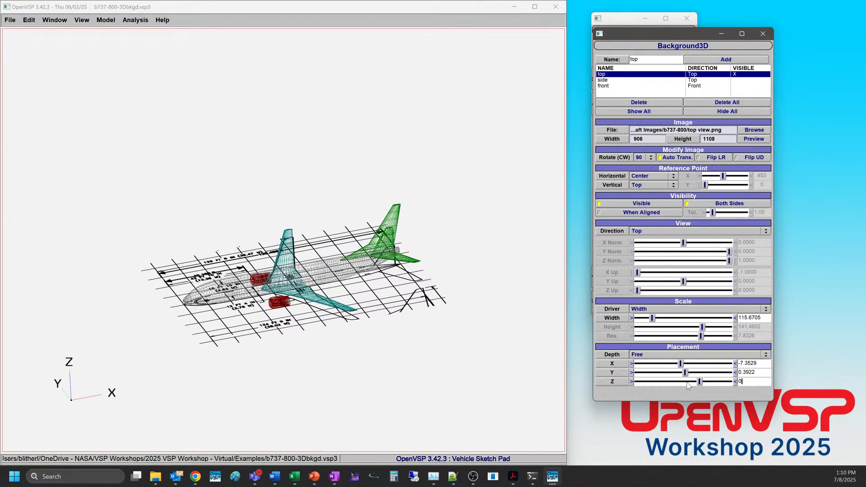
key("Return")
mouse_move(352, 393)
left_mouse_down()
mouse_move(234, 234)
mouse_move(230, 352)
mouse_move(363, 307)
mouse_move(356, 318)
left_mouse_up()
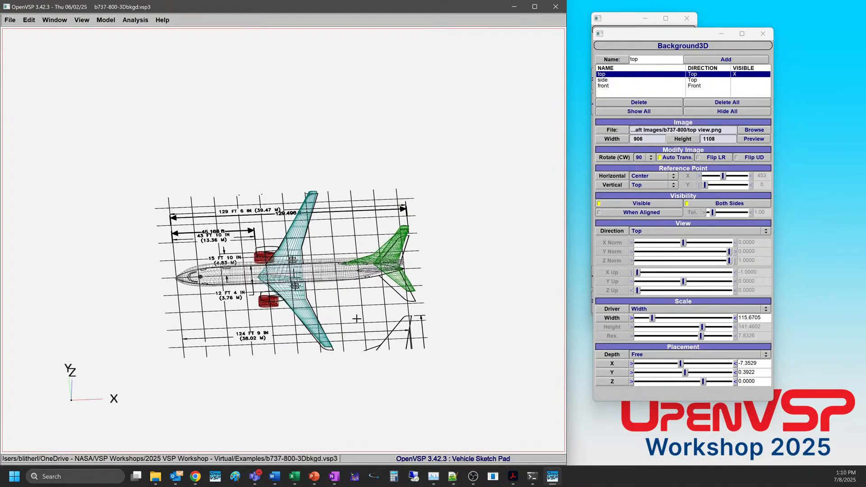
mouse_move(333, 278)
left_mouse_down()
mouse_move(307, 295)
mouse_move(235, 197)
mouse_move(218, 221)
mouse_move(337, 319)
mouse_move(440, 270)
mouse_move(271, 292)
mouse_move(325, 210)
mouse_move(355, 272)
mouse_move(428, 226)
mouse_move(551, 203)
left_mouse_up()
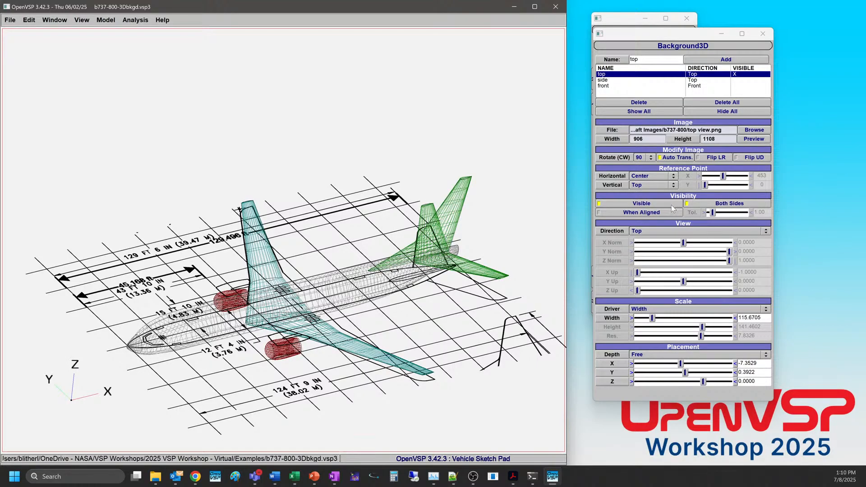
- Turn off two-sided display of the top background image, view the model from another angle, and turn two-sided display back on
left_click(701, 203)
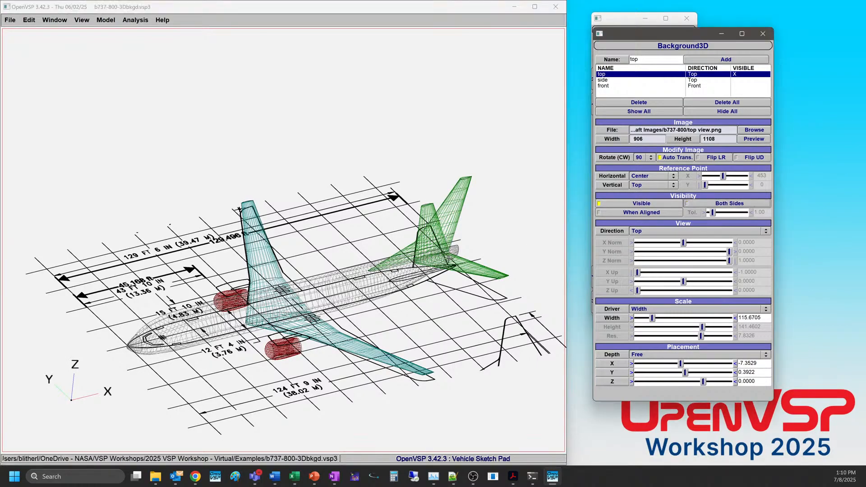
mouse_move(350, 311)
left_mouse_down()
mouse_move(305, 188)
mouse_move(313, 201)
mouse_move(298, 74)
mouse_move(301, 280)
mouse_move(332, 387)
mouse_move(303, 369)
mouse_move(314, 399)
mouse_move(267, 21)
mouse_move(257, 50)
mouse_move(277, 212)
left_mouse_up()
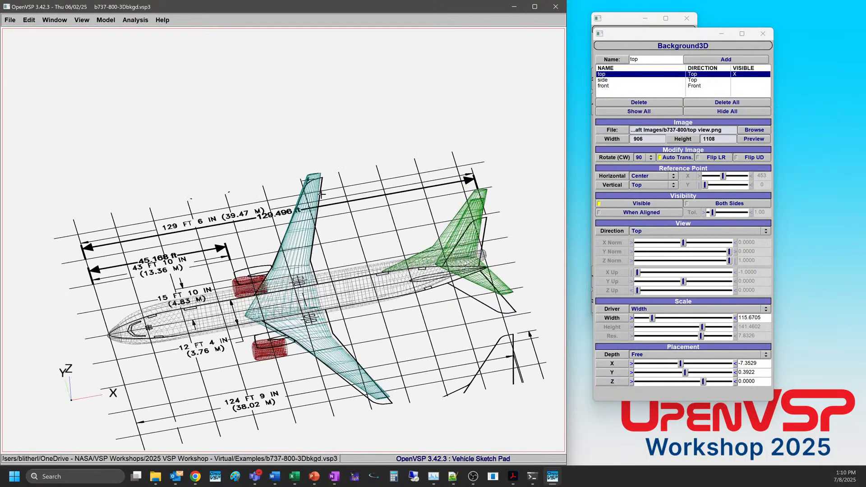
left_click(718, 205)
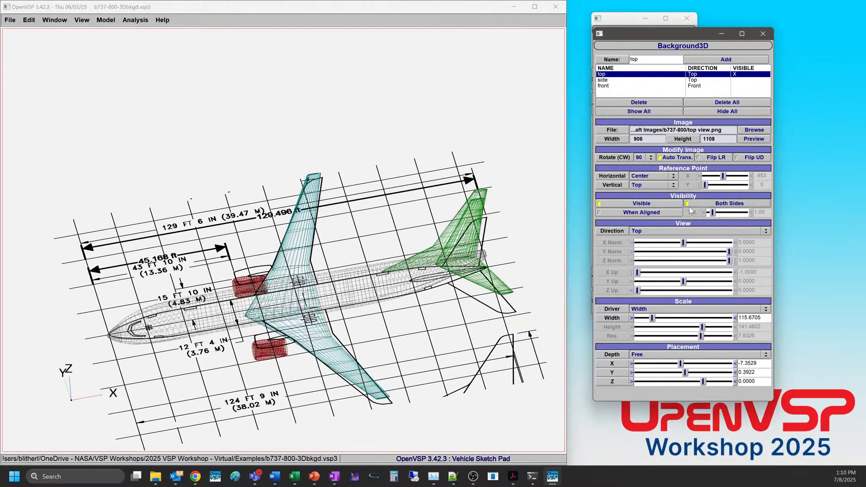
- Show the top background image only when aligned with the view, using a tolerance of 5, and orbit to the top view
left_click(638, 214)
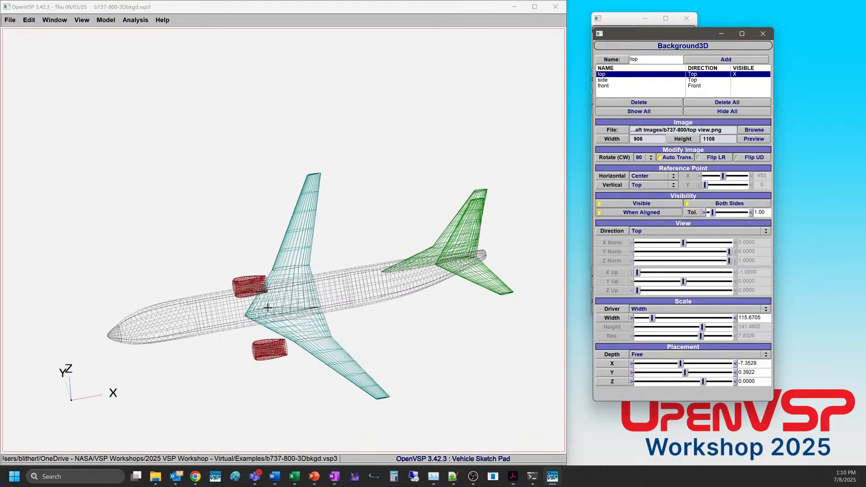
left_click_drag(768, 211, 737, 213)
type("5")
key("Return")
mouse_move(348, 224)
left_mouse_down()
mouse_move(383, 224)
mouse_move(361, 280)
mouse_move(332, 257)
mouse_move(336, 323)
mouse_move(331, 327)
mouse_move(324, 297)
mouse_move(313, 330)
mouse_move(321, 303)
mouse_move(290, 323)
mouse_move(303, 330)
mouse_move(304, 309)
mouse_move(319, 323)
left_mouse_up()
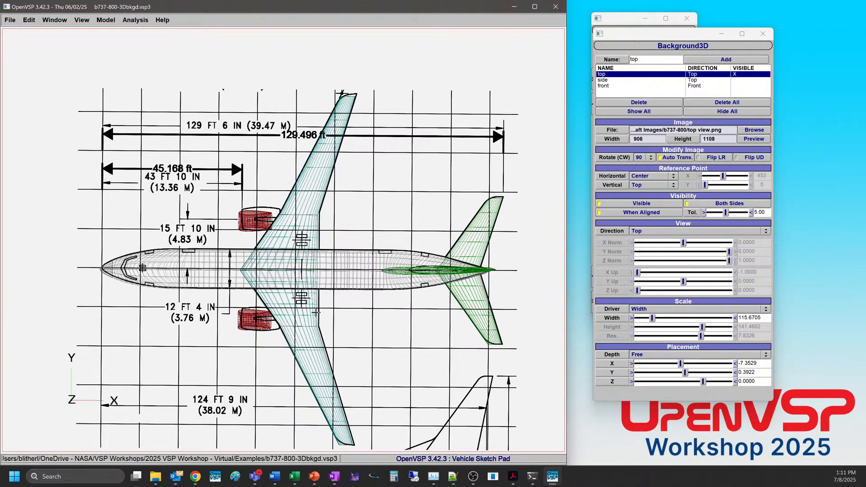
- Test the aligned-only display of the top background image from several angles, and turn that option off
mouse_move(258, 351)
left_mouse_down()
mouse_move(327, 220)
mouse_move(331, 125)
mouse_move(293, 95)
left_mouse_up()
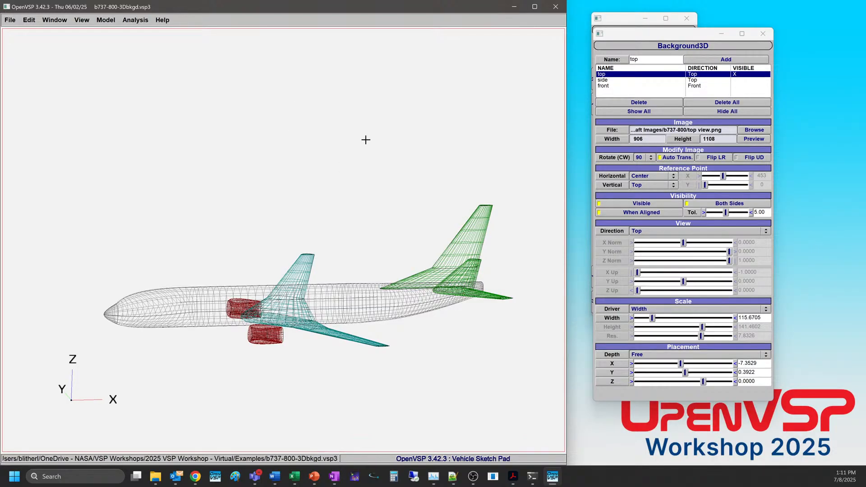
mouse_move(365, 139)
left_mouse_down()
mouse_move(332, 293)
mouse_move(238, 233)
mouse_move(224, 317)
left_mouse_up()
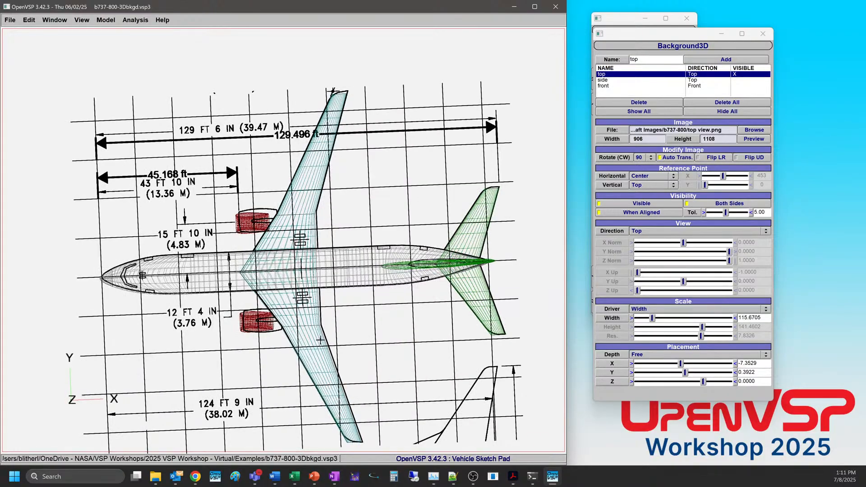
mouse_move(320, 340)
left_mouse_down()
mouse_move(410, 323)
mouse_move(407, 286)
mouse_move(375, 354)
mouse_move(330, 335)
mouse_move(324, 317)
mouse_move(323, 327)
left_mouse_up()
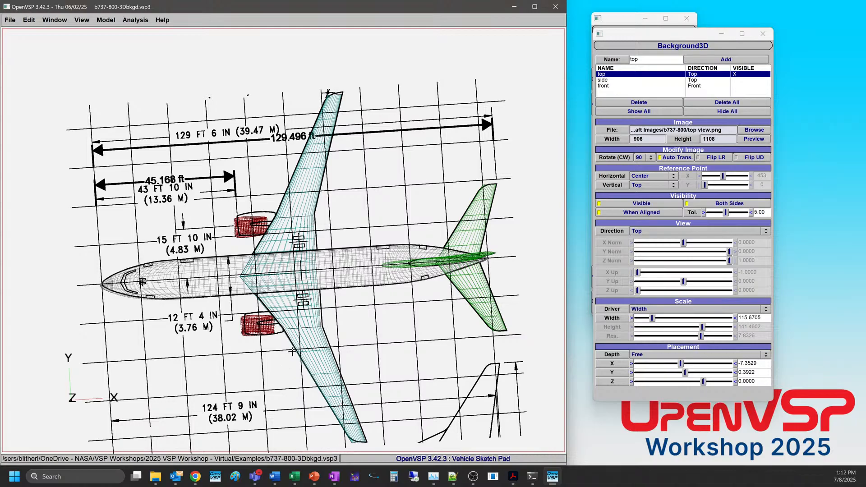
left_click_drag(267, 334, 252, 307)
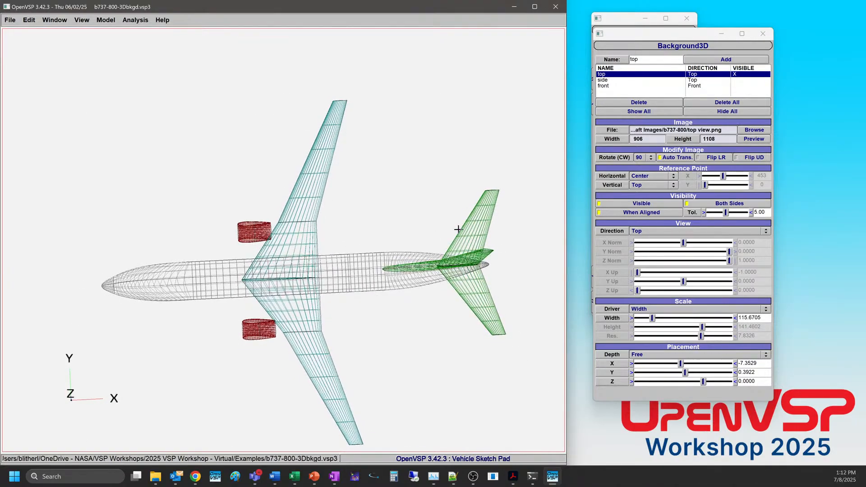
left_click(670, 214)
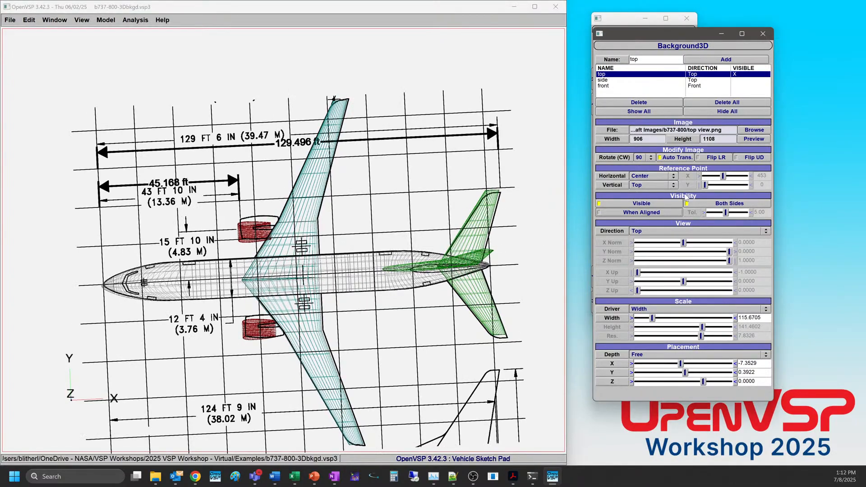
mouse_move(289, 329)
left_mouse_down()
mouse_move(269, 122)
mouse_move(284, 215)
mouse_move(324, 237)
left_mouse_up()
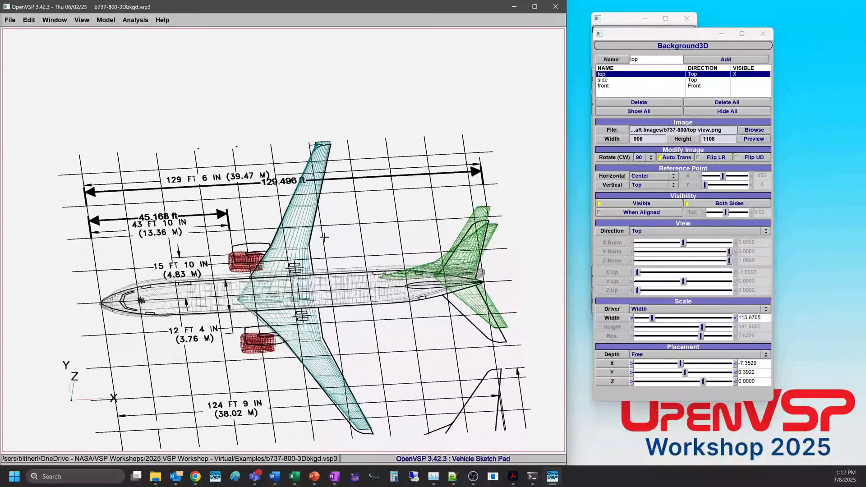
- Select the side background image and make it visible together with the top image
left_click(604, 81)
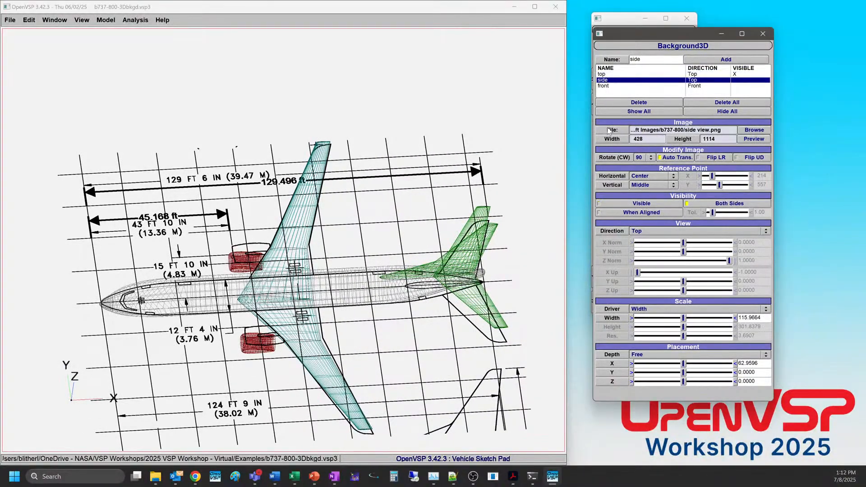
left_click(645, 205)
mouse_move(288, 324)
left_mouse_down()
mouse_move(289, 270)
mouse_move(290, 328)
left_mouse_up()
scroll(289, 328, "down", 5)
scroll(322, 260, "up", 3)
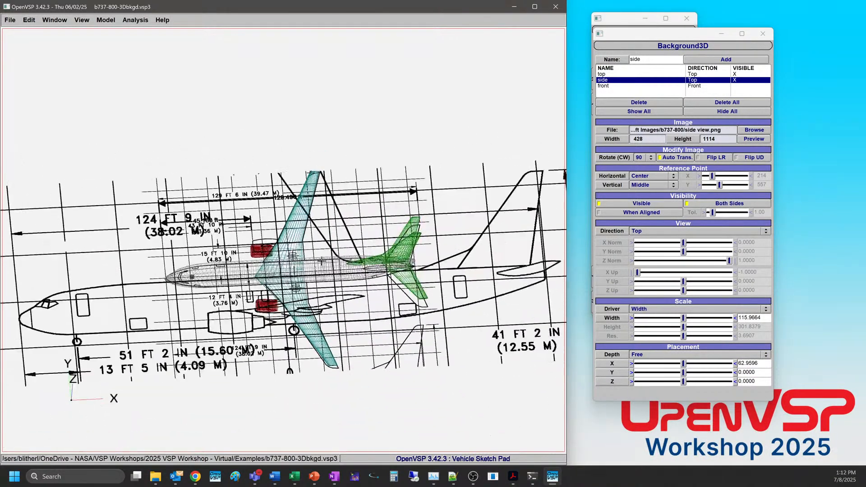
- Set the side background image's direction to Left and its rotation to 0, and view the aircraft from the left side
left_click(648, 232)
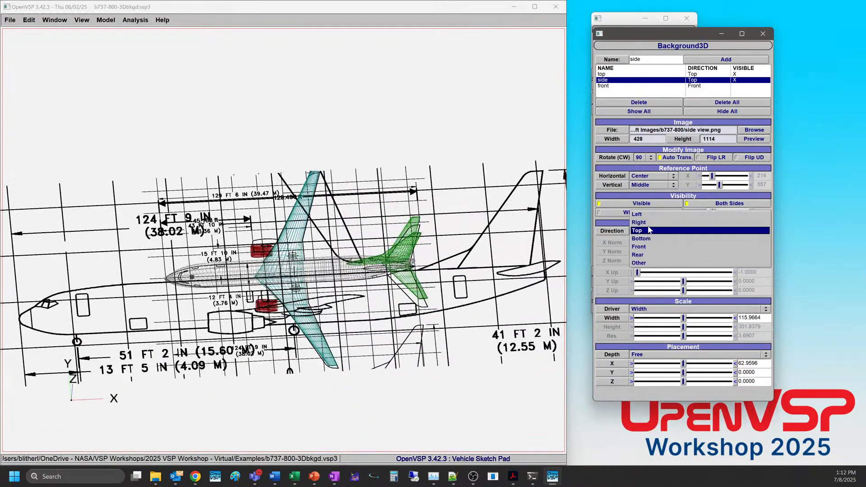
left_click(646, 218)
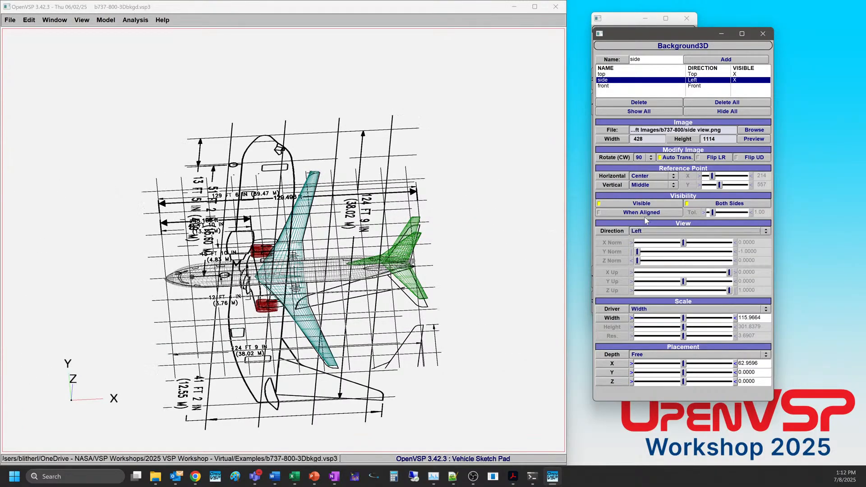
left_click(639, 158)
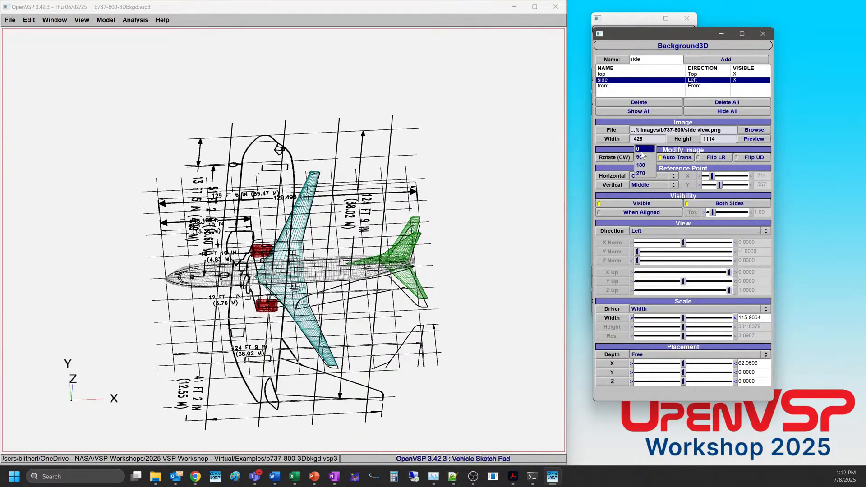
left_click(641, 150)
left_click_drag(316, 284, 263, 85)
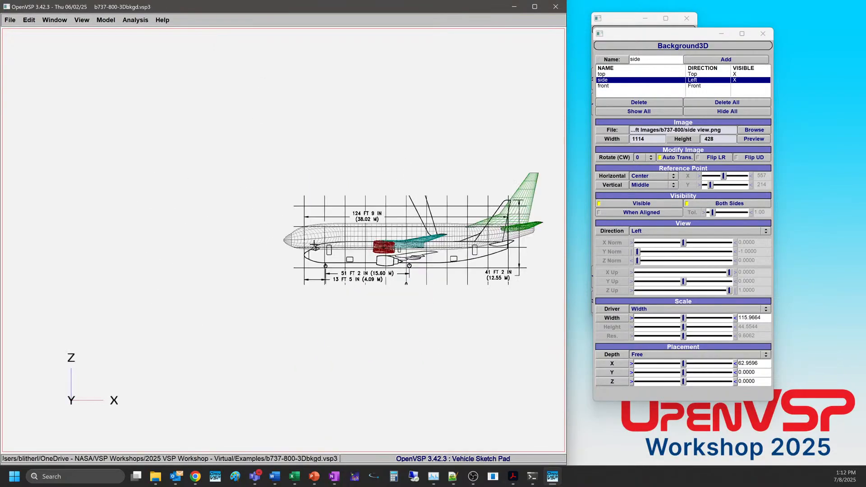
scroll(314, 243, "up", 6)
right_click_drag(235, 253, 267, 254)
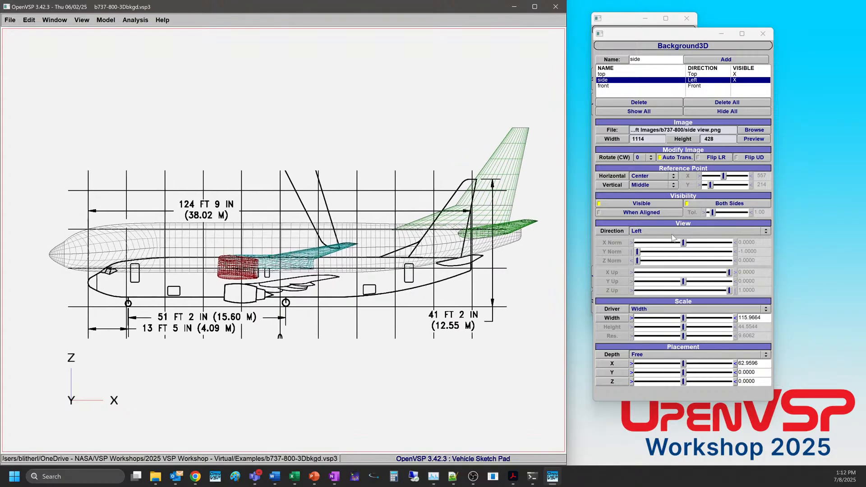
- Preview the side background image and set its horizontal reference point to Left
left_click(744, 140)
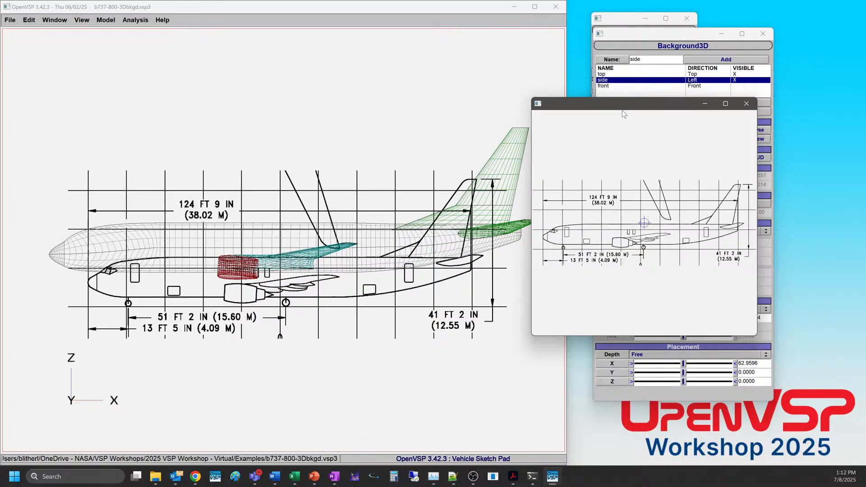
left_click_drag(622, 104, 409, 180)
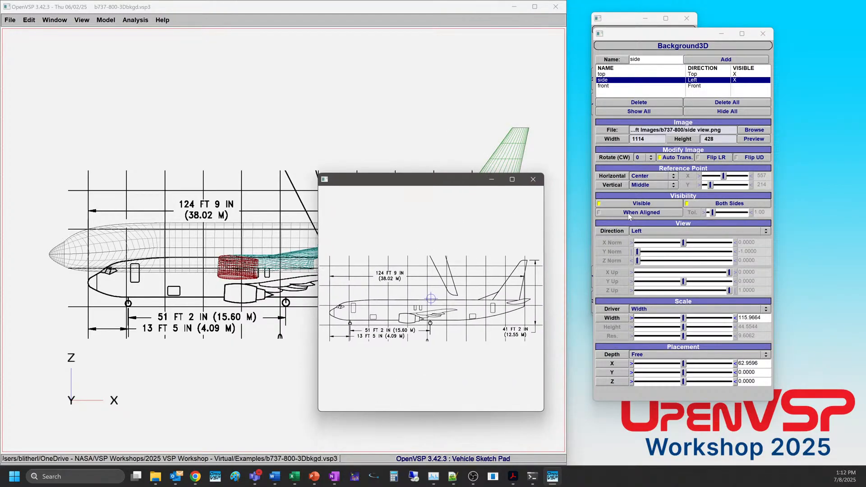
left_click(647, 179)
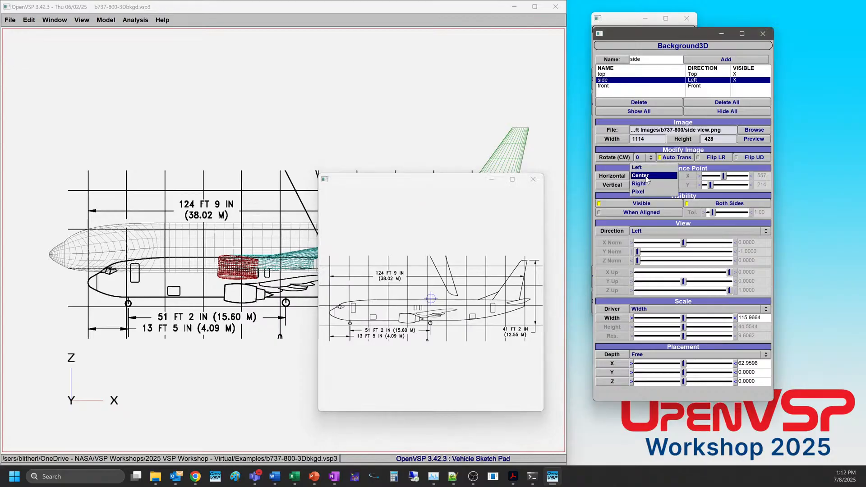
left_click(643, 173)
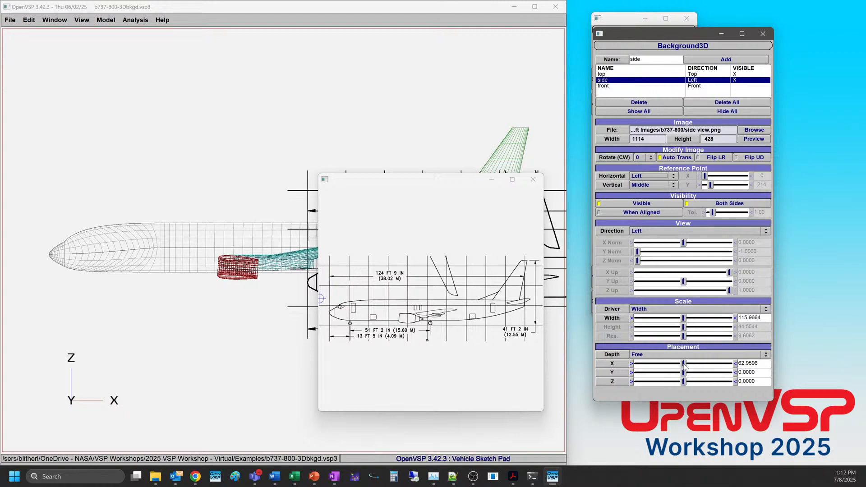
- Reset the side background image's X placement to 0, shift it to about -5.49, and close the image preview
left_click_drag(683, 364, 593, 366)
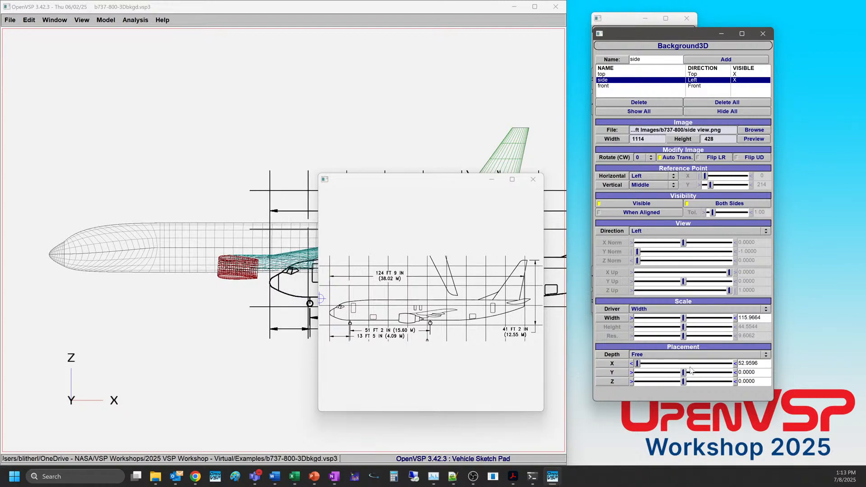
left_click_drag(761, 362, 695, 368)
type("0")
key("Return")
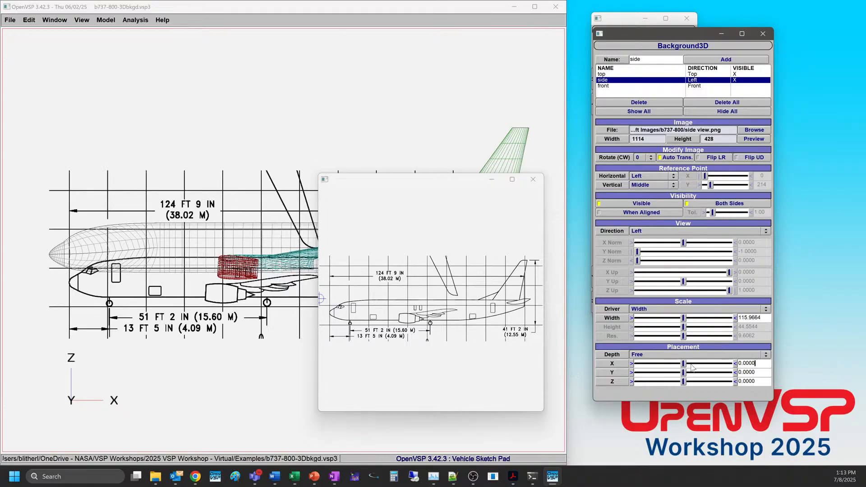
left_click_drag(683, 366, 658, 367)
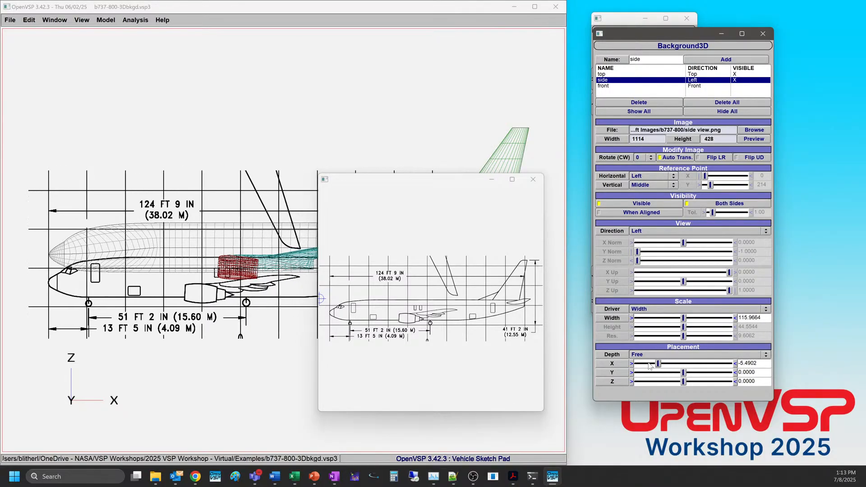
left_click(533, 179)
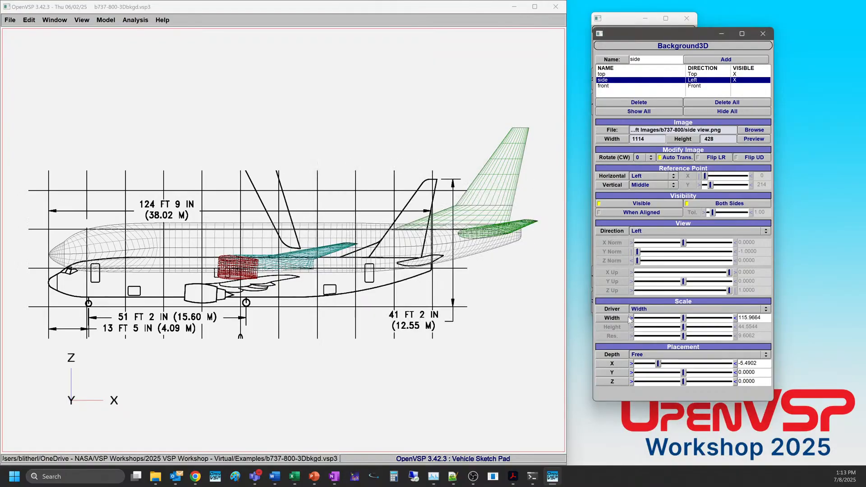
- Scale the side background image to a width of about 142.43 and adjust its X placement to about -6.37
left_click_drag(686, 320, 715, 324)
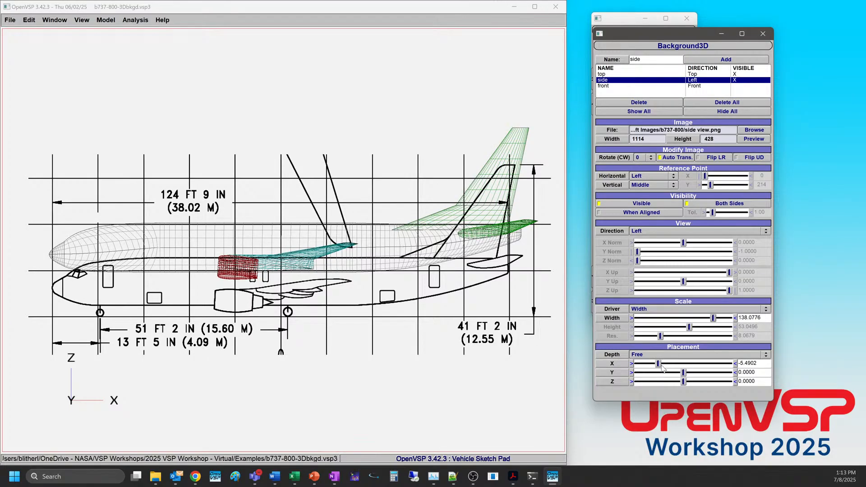
left_click_drag(659, 364, 654, 364)
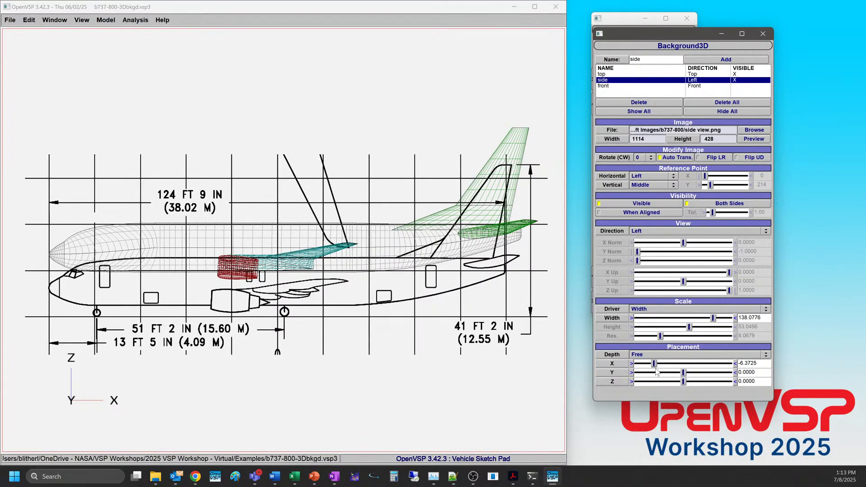
left_click_drag(712, 317, 720, 326)
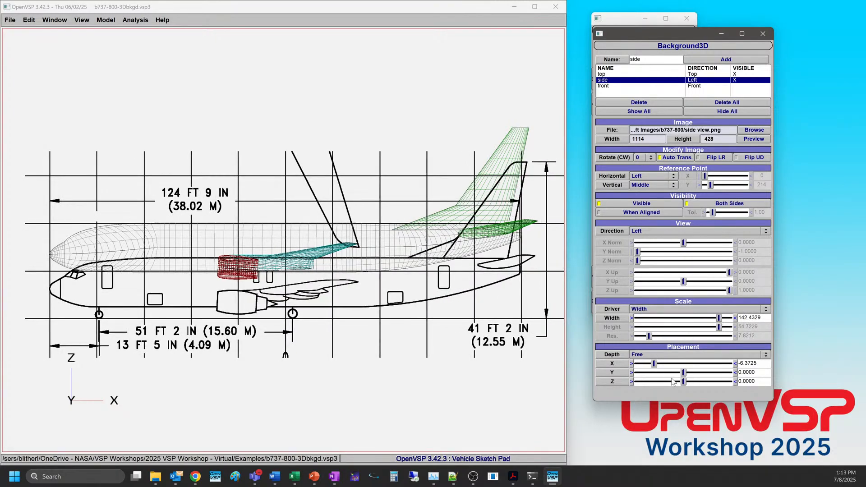
- Set the side background image's depth to Before, inspect its position from several angles, and return to the left side view
left_click(645, 356)
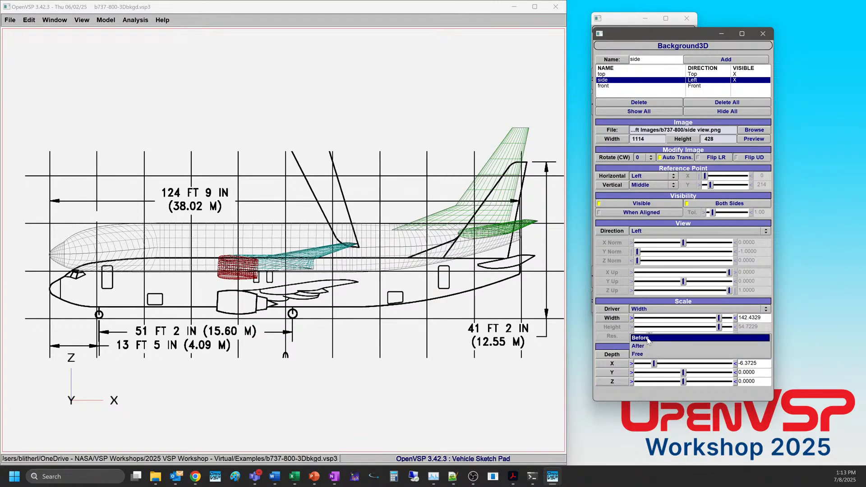
left_click(647, 339)
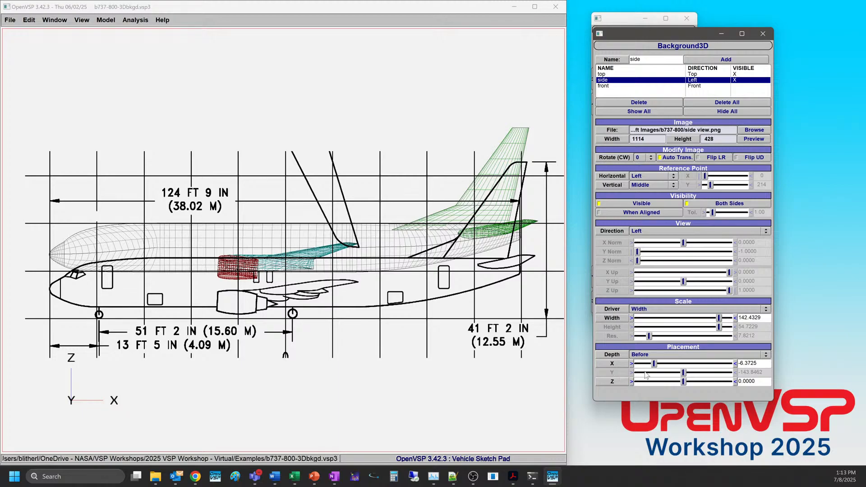
left_click_drag(179, 299, 352, 277)
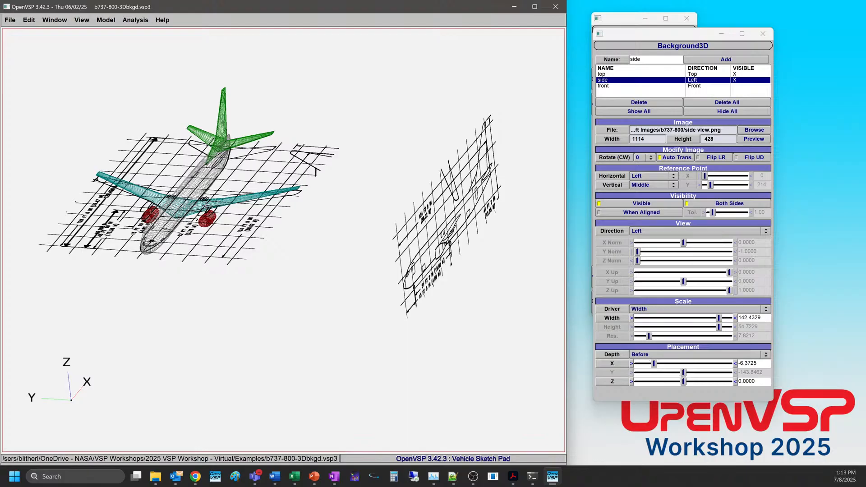
left_click_drag(422, 273, 275, 268)
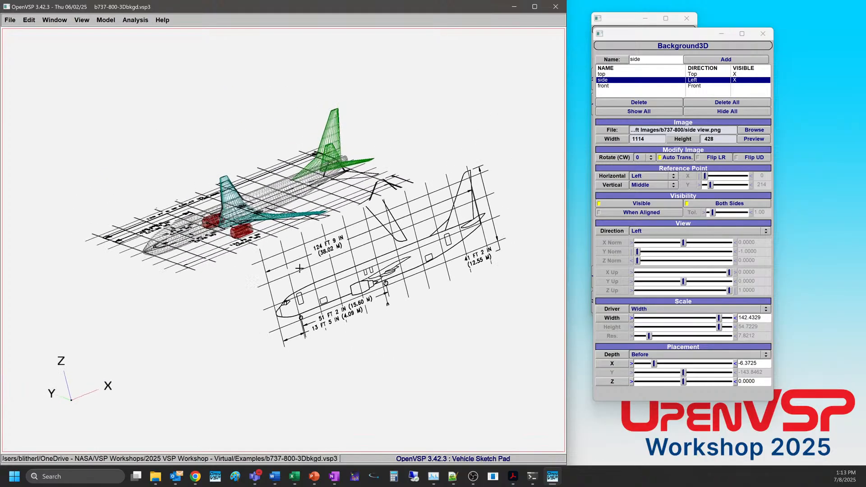
key("F8")
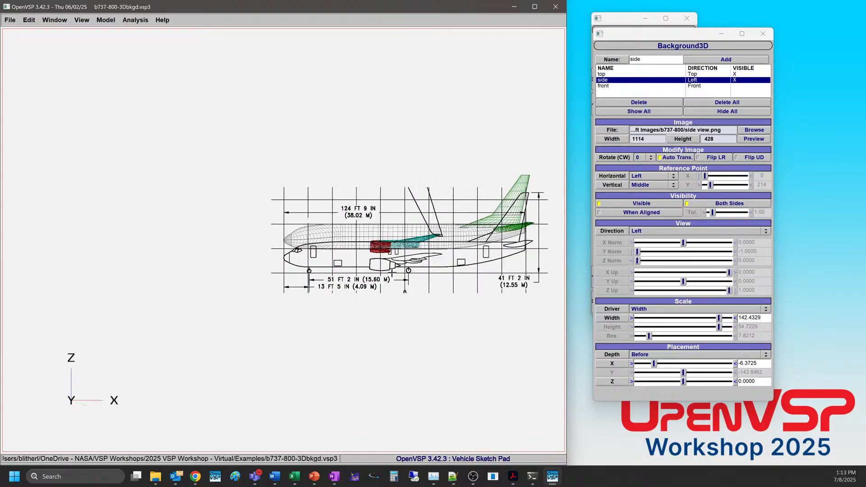
scroll(391, 273, "up", 5)
right_click_drag(166, 275, 156, 273)
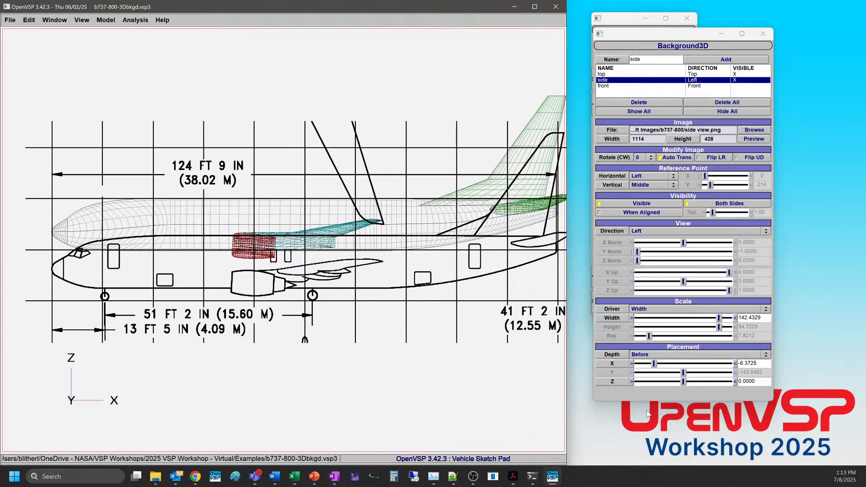
- Raise the side background image to a Z placement of about 9.26 and check its fit from nose to tail
left_click_drag(686, 382, 691, 383)
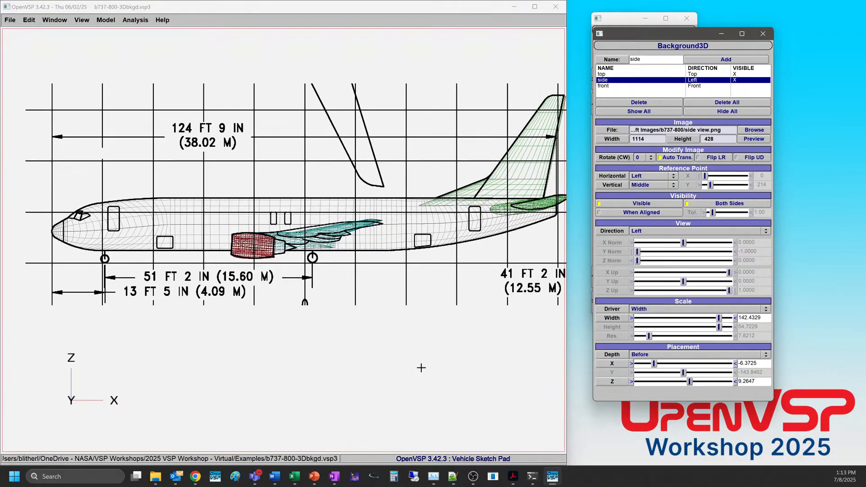
right_click_drag(421, 366, 353, 378)
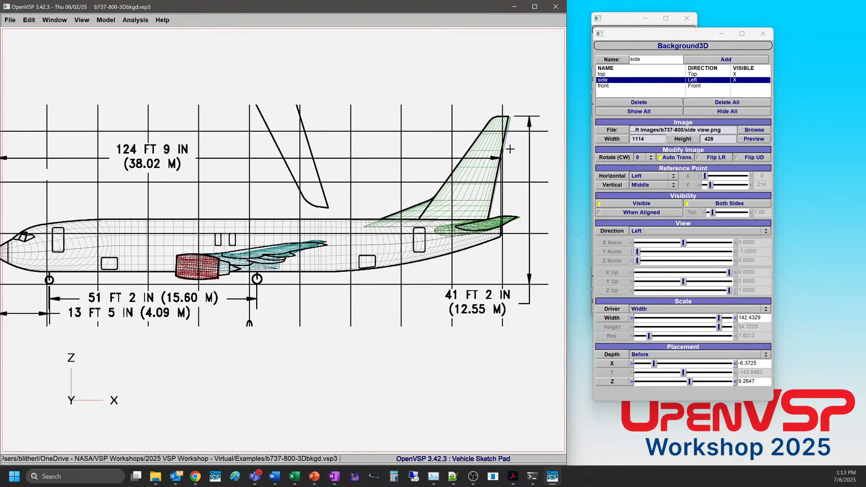
right_click_drag(251, 262, 213, 276)
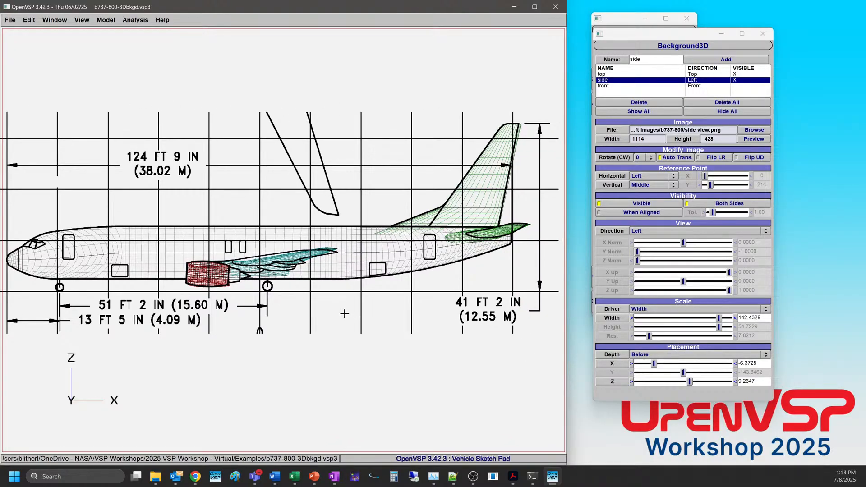
- Show the side background image only when aligned, set the tolerance to 10, and test it by rotating the model slightly
left_click(664, 213)
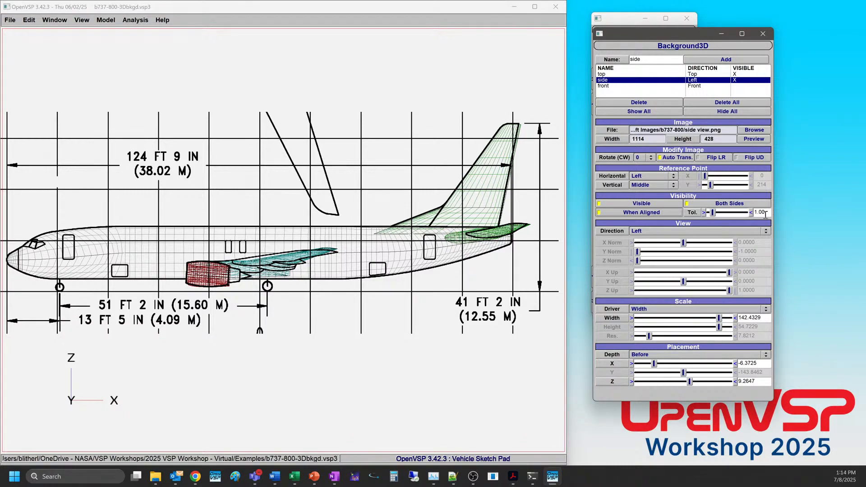
left_click_drag(765, 215, 734, 215)
type("10")
key("Return")
mouse_move(266, 312)
left_mouse_down()
mouse_move(249, 305)
mouse_move(271, 282)
mouse_move(236, 309)
mouse_move(240, 320)
left_mouse_up()
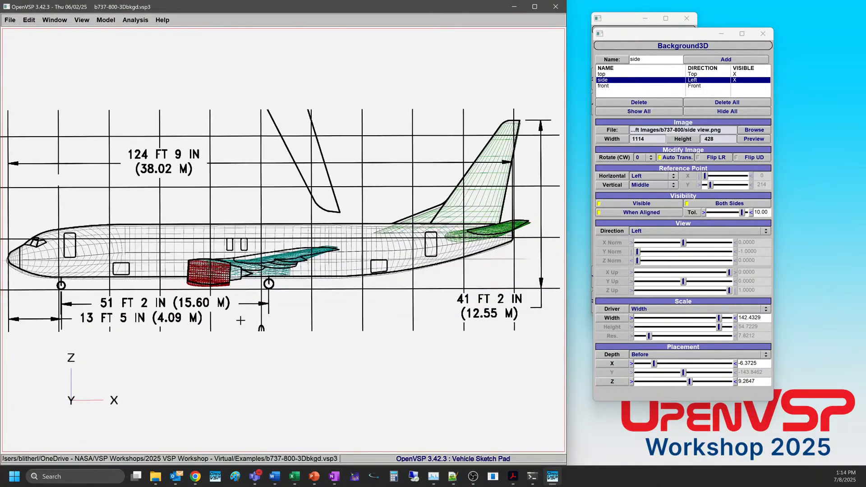
mouse_move(350, 311)
left_mouse_down()
mouse_move(353, 296)
mouse_move(357, 301)
mouse_move(334, 303)
mouse_move(341, 304)
left_mouse_up()
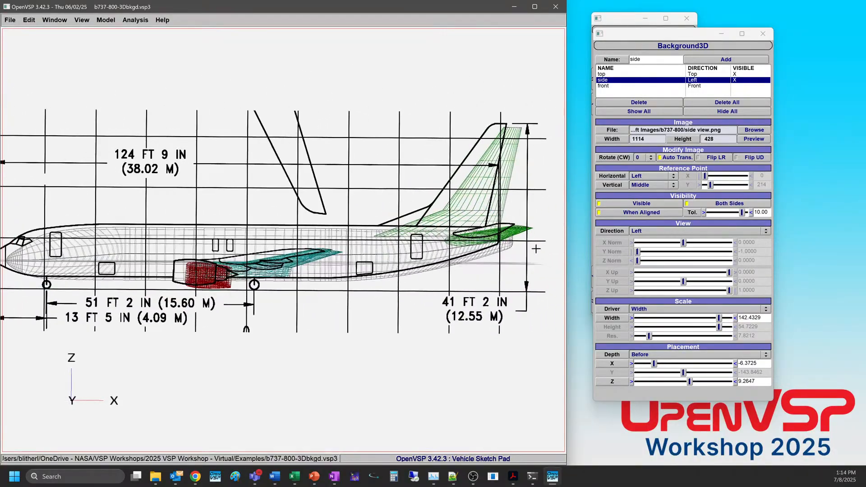
- Set the side image's alignment tolerance to 1 and test its visibility by rotating away from the left side view
double_click(762, 212)
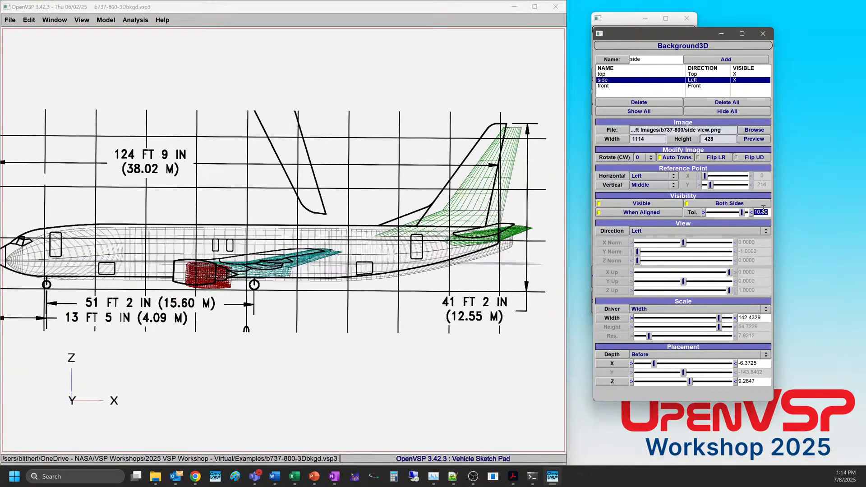
type("1")
key("Return")
mouse_move(300, 272)
left_mouse_down()
mouse_move(284, 267)
mouse_move(295, 267)
left_mouse_up()
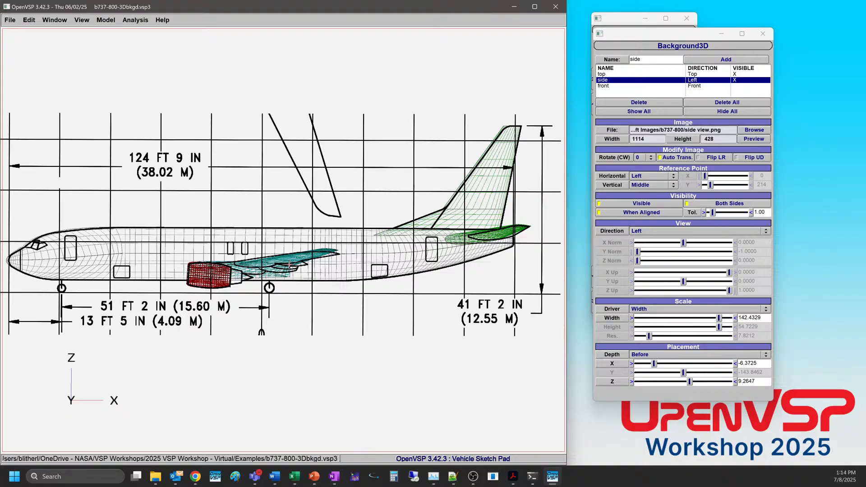
key("F3")
right_click_drag(374, 268, 149, 277)
scroll(216, 272, "down", 3)
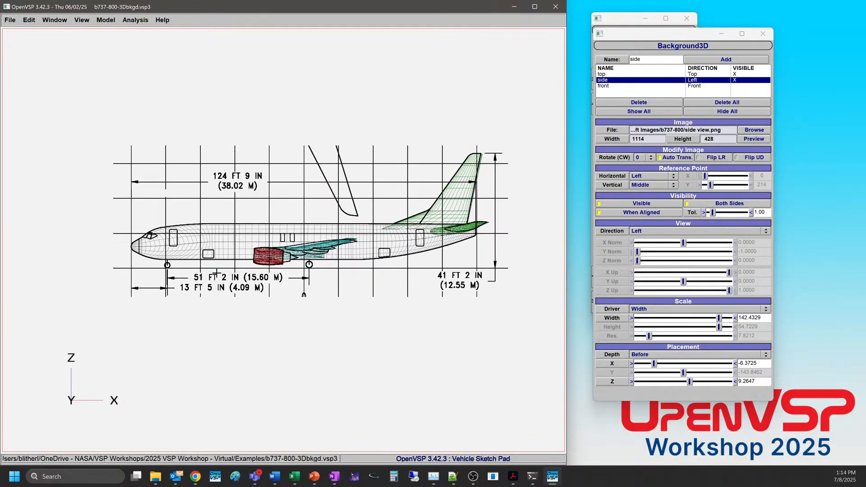
left_click_drag(216, 273, 262, 307)
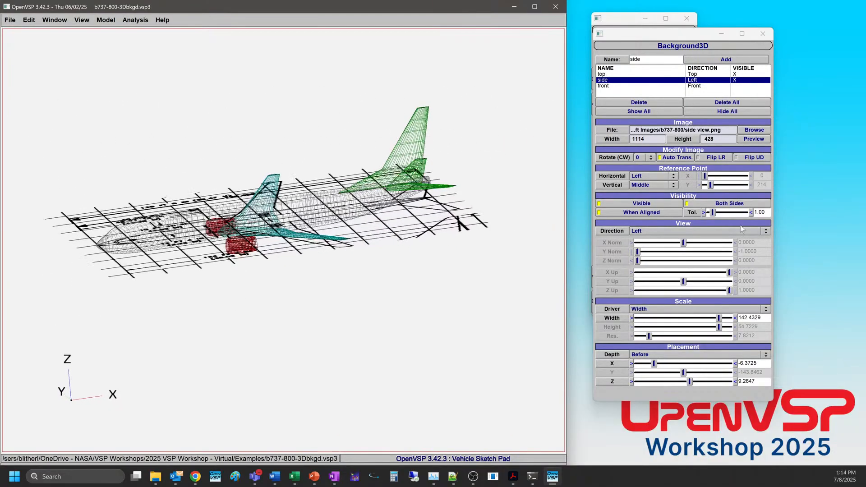
- Turn off the aligned-only visibility of the side background image and view it beside the model at an angle
left_click(659, 216)
left_click_drag(289, 266, 367, 282)
scroll(367, 282, "down", 3)
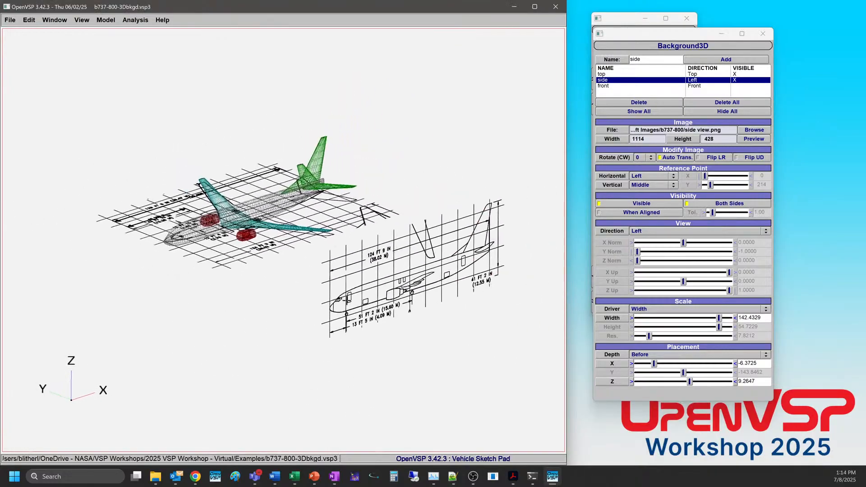
- Set the side background image's depth to Free and its Y placement to 0
left_click(676, 354)
left_click(676, 363)
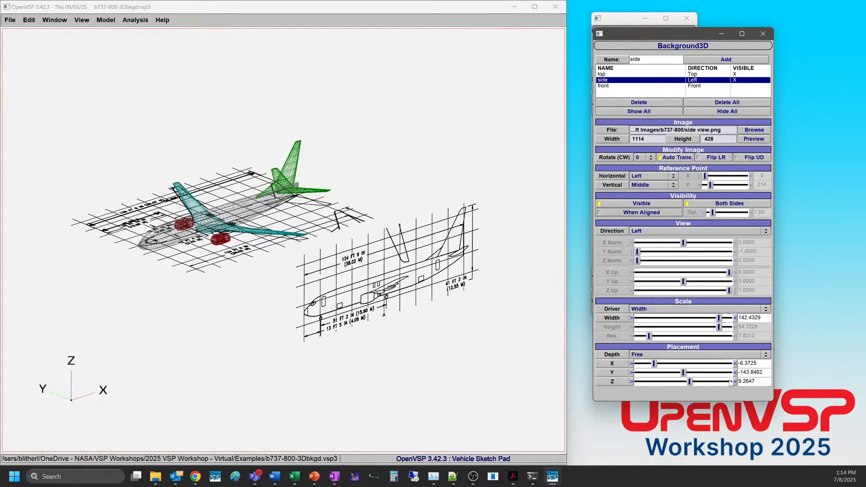
double_click(767, 372)
type("0")
key("Return")
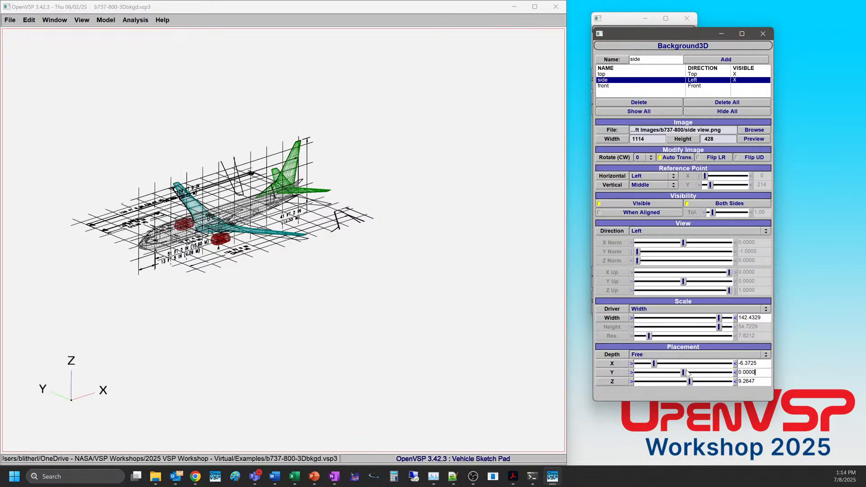
- Examine how the side background image cuts through the fuselage and tail from several angles and distances
scroll(285, 252, "up", 8)
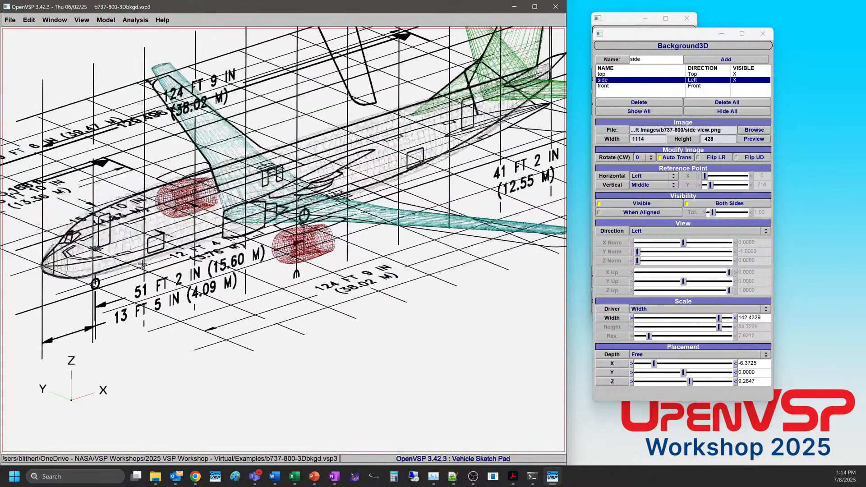
left_click_drag(285, 253, 326, 254)
scroll(244, 284, "up", 8)
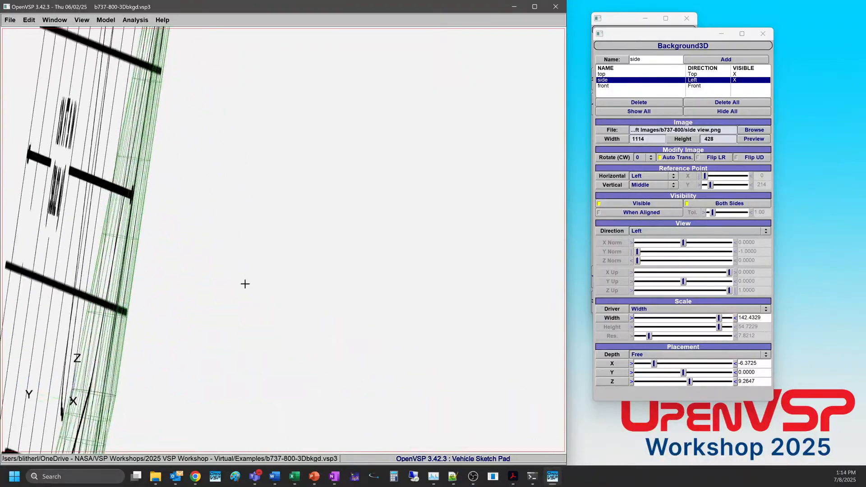
right_click_drag(200, 390, 298, 301)
left_click_drag(297, 301, 314, 309)
scroll(315, 309, "down", 5)
scroll(309, 280, "up", 4)
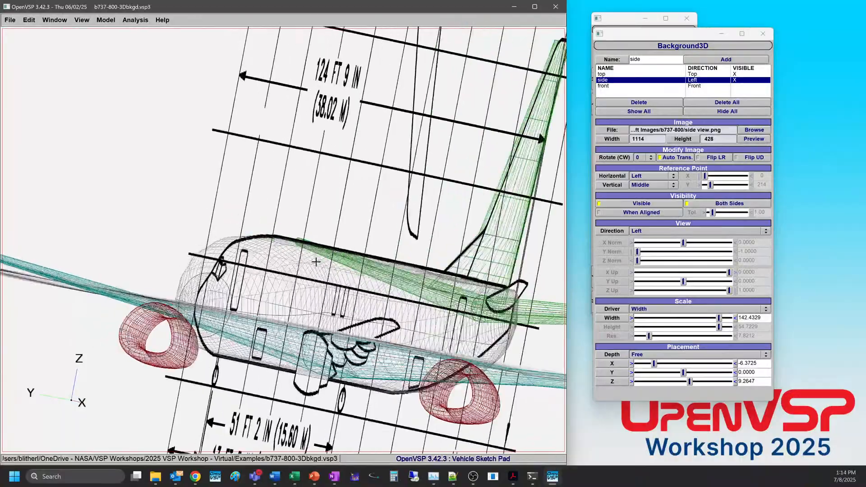
left_click_drag(306, 264, 335, 261)
scroll(354, 259, "down", 5)
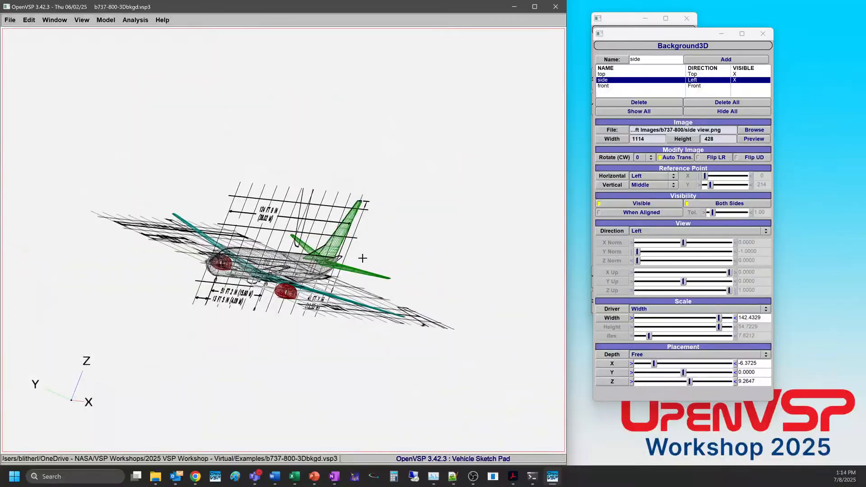
scroll(353, 258, "up", 4)
left_click_drag(320, 257, 471, 229)
left_click_drag(522, 214, 264, 304)
scroll(264, 304, "down", 10)
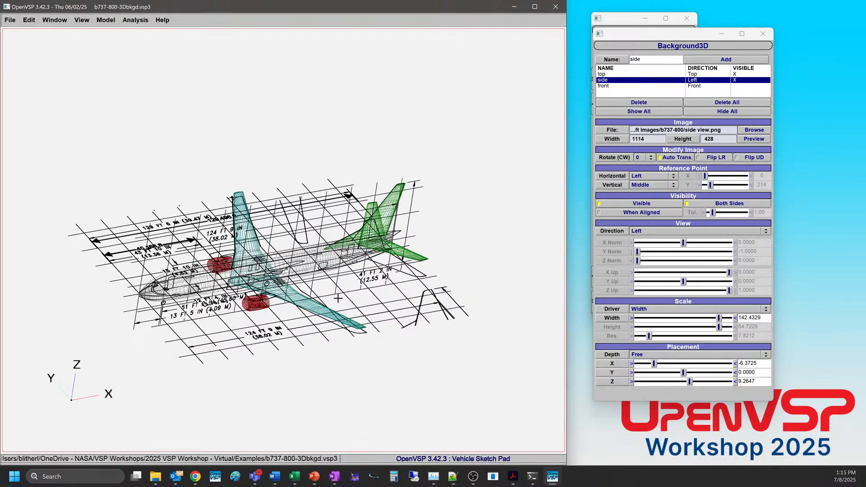
- Make the front background image visible and check it against the model in the front view
left_click(604, 86)
left_click(598, 203)
left_click_drag(557, 231, 436, 135)
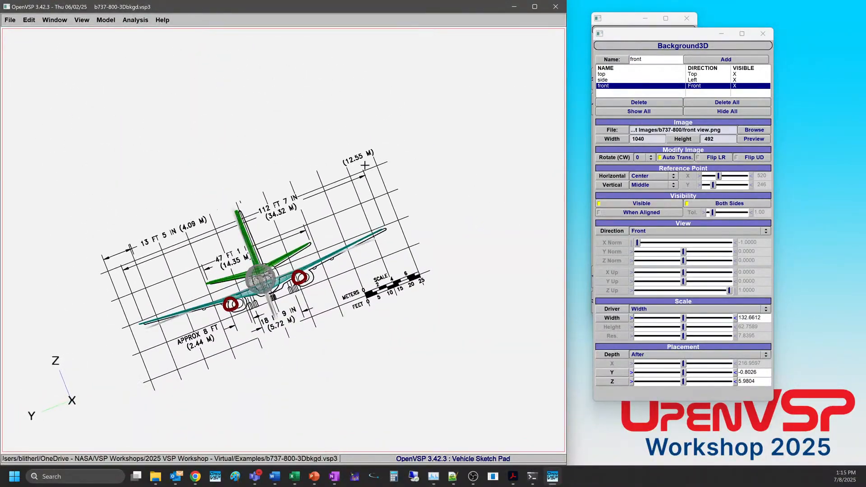
key("F6")
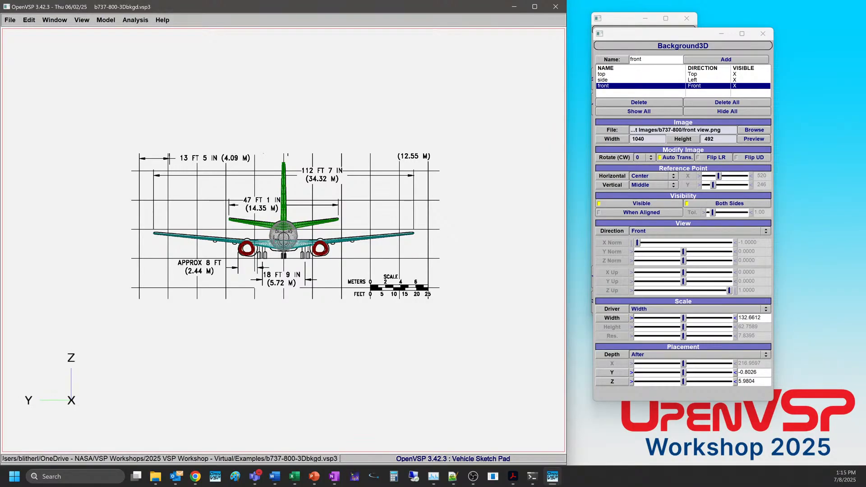
scroll(275, 242, "up", 3)
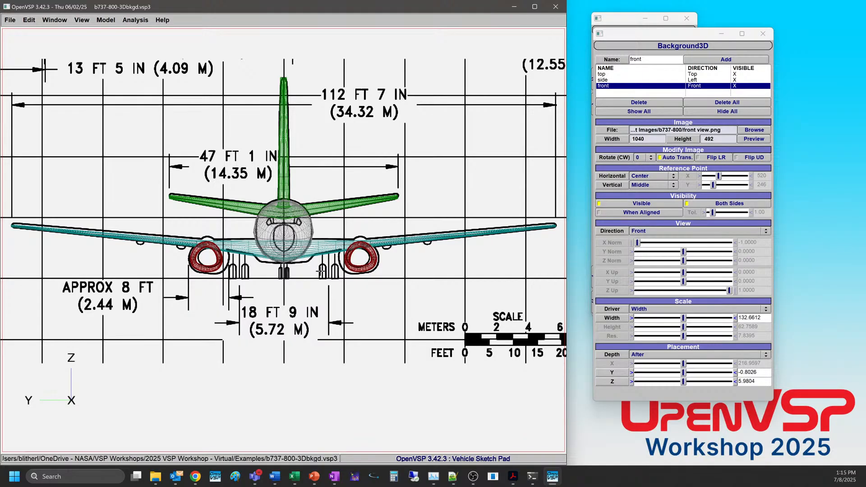
- View the model with all three background images at an angle and save the model file
scroll(321, 272, "down", 5)
left_click_drag(321, 271, 275, 307)
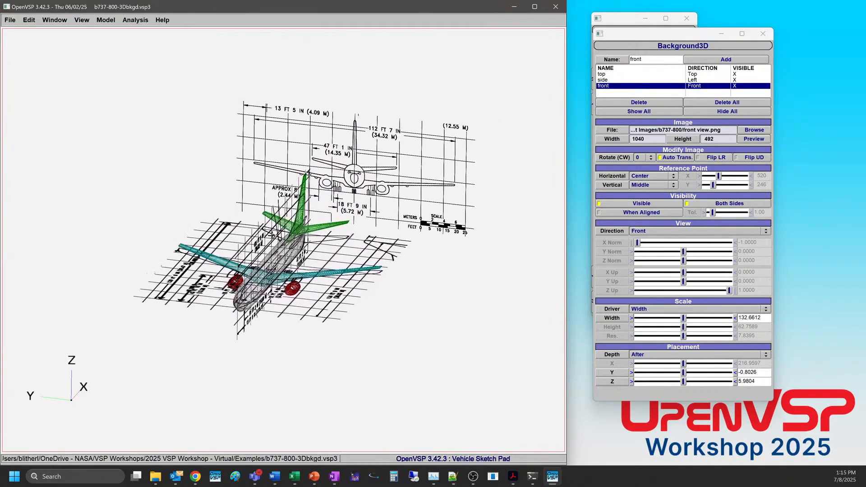
right_click_drag(272, 235, 268, 236)
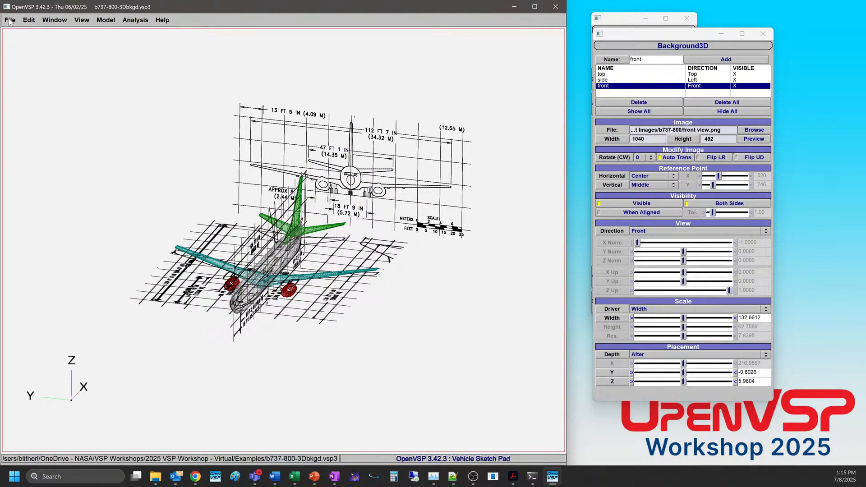
left_click(10, 20)
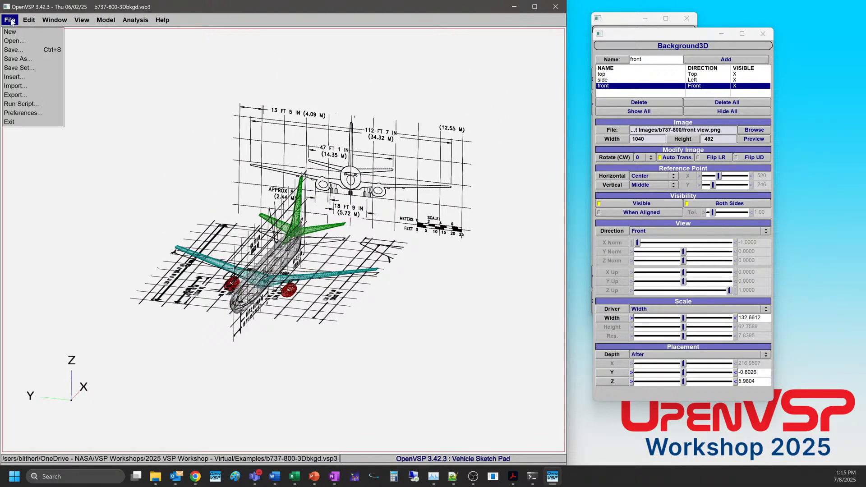
left_click(18, 51)
scroll(271, 211, "up", 5)
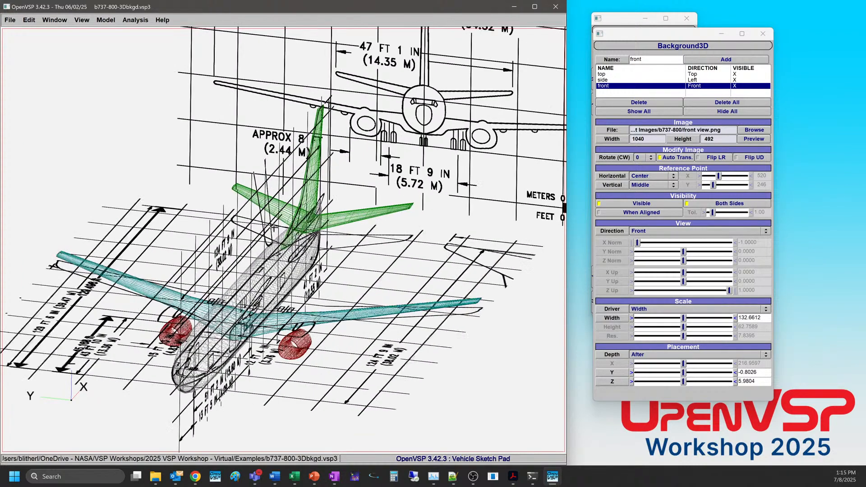
scroll(273, 226, "down", 6)
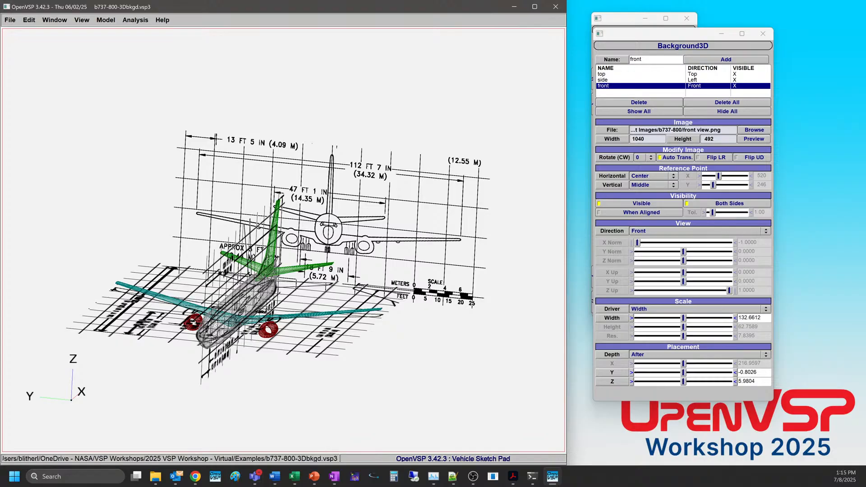
key("alt+Tab")
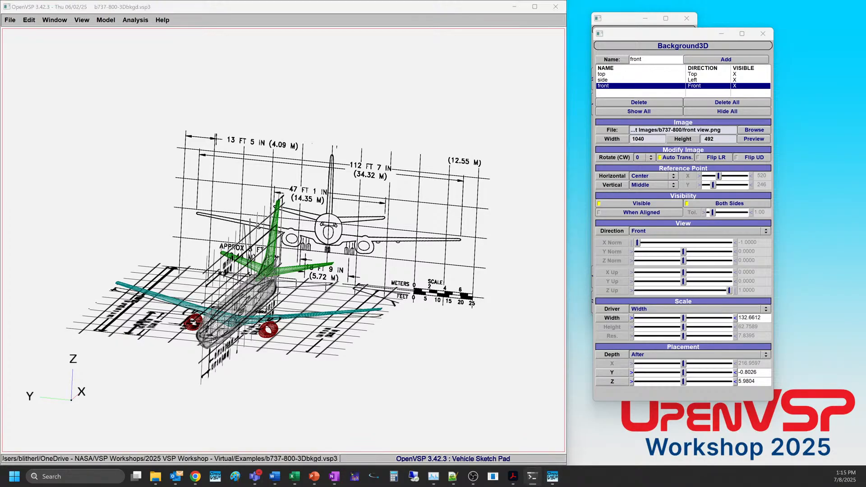
key("alt+Tab")
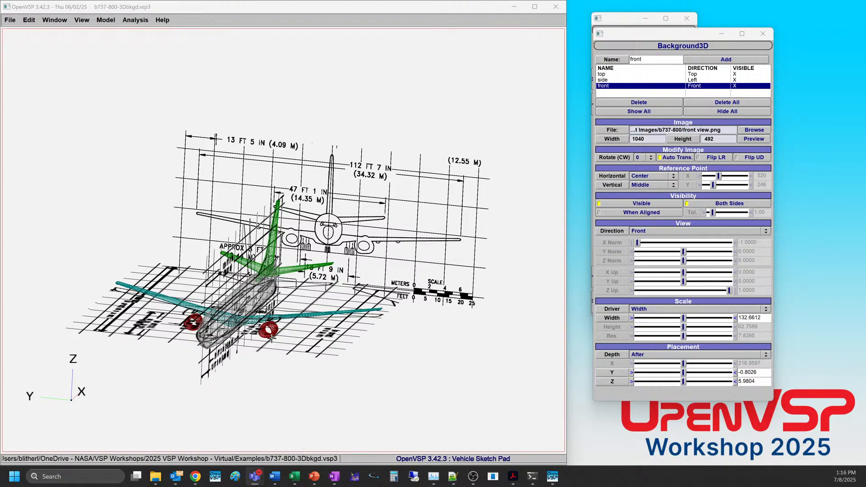
mouse_move(297, 290)
left_mouse_down()
mouse_move(254, 266)
mouse_move(273, 324)
mouse_move(289, 317)
mouse_move(280, 308)
left_mouse_up()
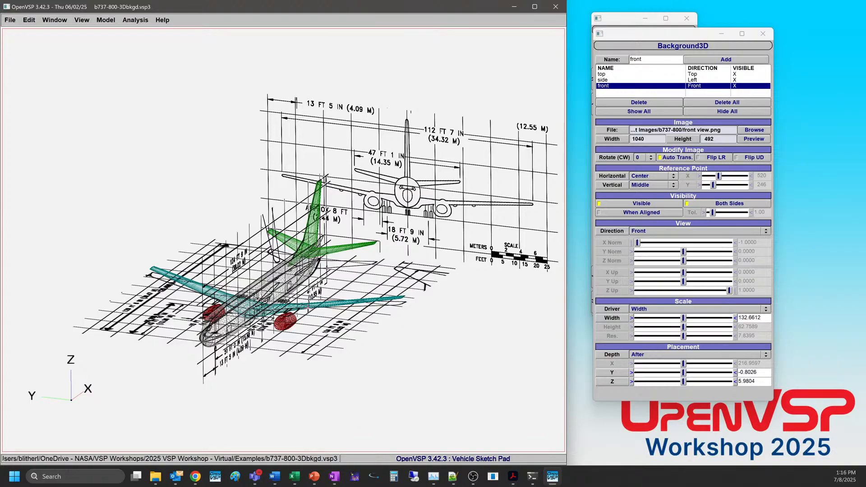
right_click_drag(307, 300, 279, 313)
left_click_drag(279, 313, 277, 373)
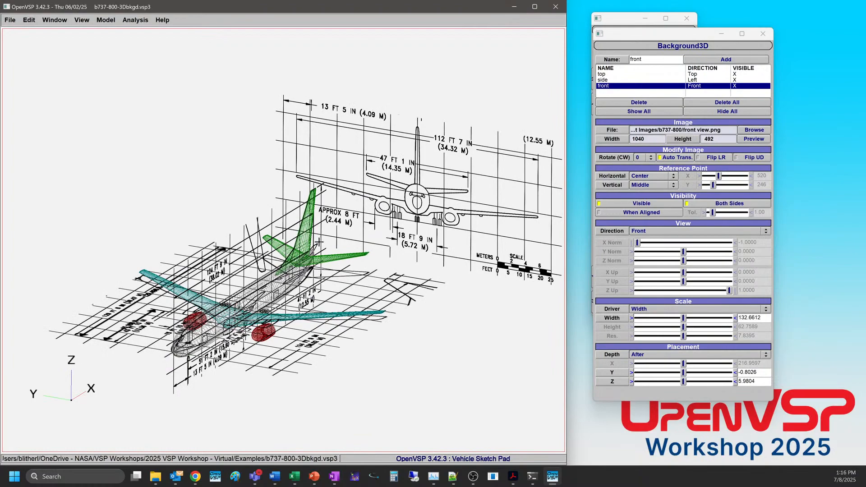
right_click_drag(318, 241, 294, 222)
left_click_drag(294, 222, 280, 242)
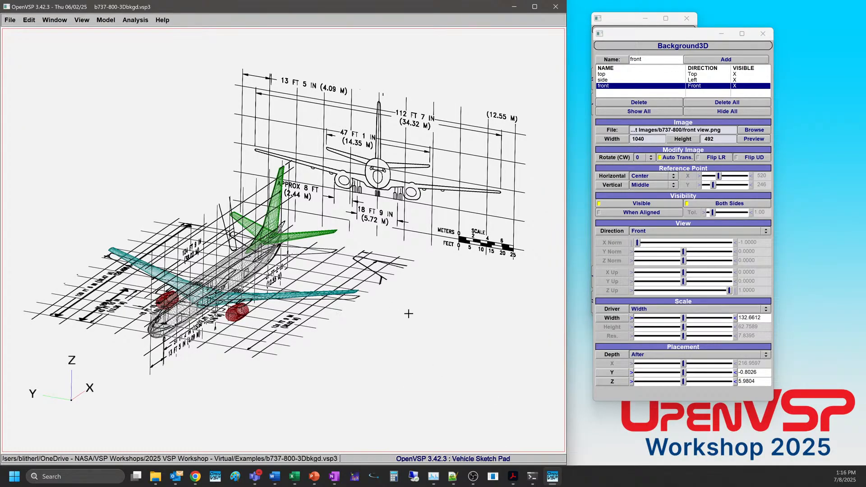
left_click_drag(433, 299, 412, 288)
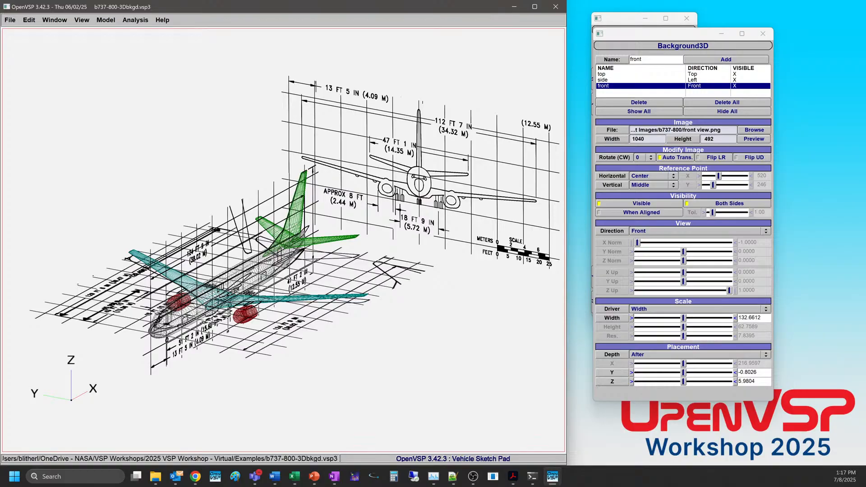
right_click_drag(336, 225, 299, 235)
mouse_move(299, 236)
left_mouse_down()
mouse_move(422, 135)
mouse_move(433, 183)
left_mouse_up()
right_click_drag(419, 139, 376, 159)
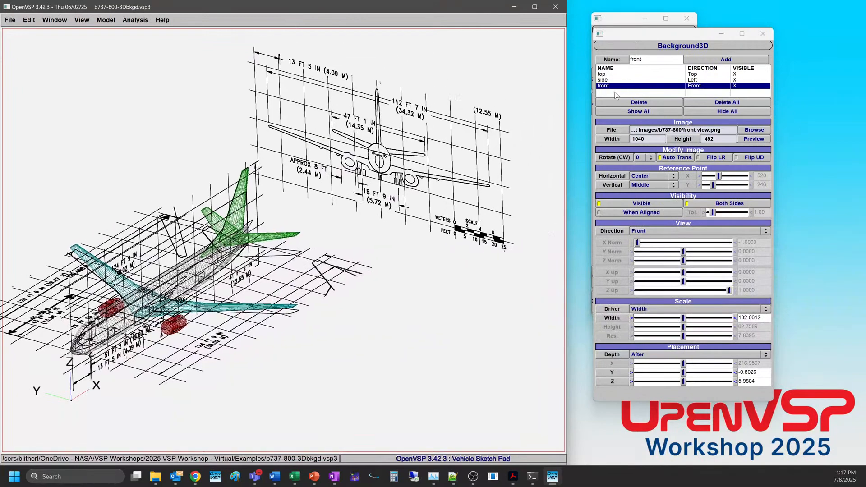
right_click_drag(299, 243, 335, 231)
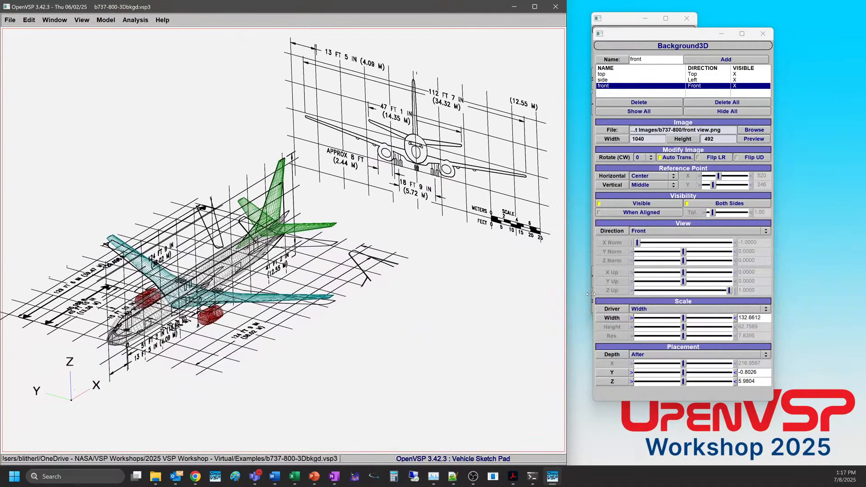
- Change the front background image's view direction to Other and set its X normal to 1
left_click(648, 231)
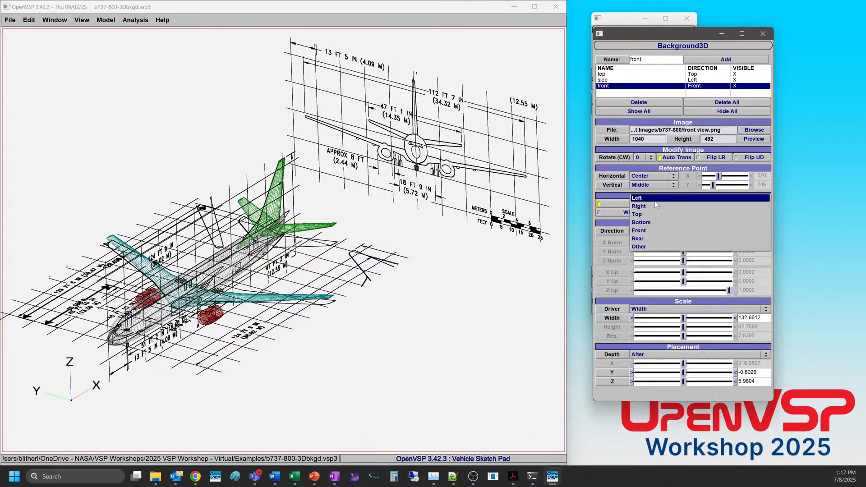
left_click(647, 247)
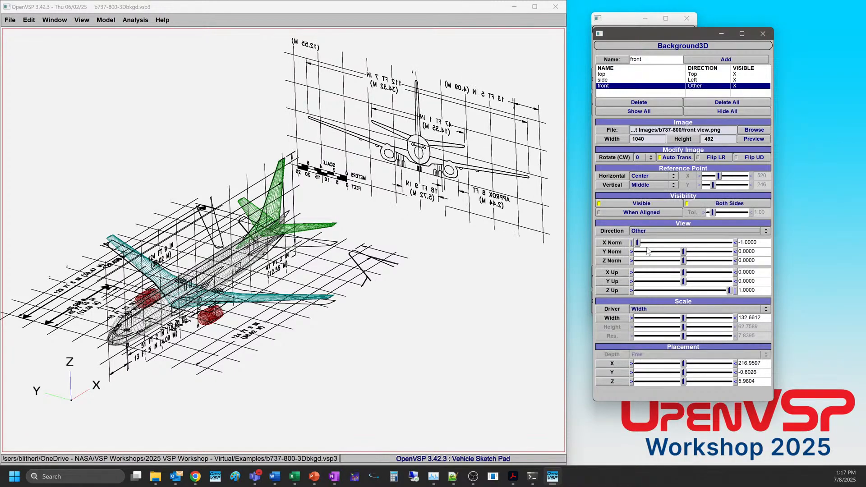
right_click_drag(412, 216, 402, 247)
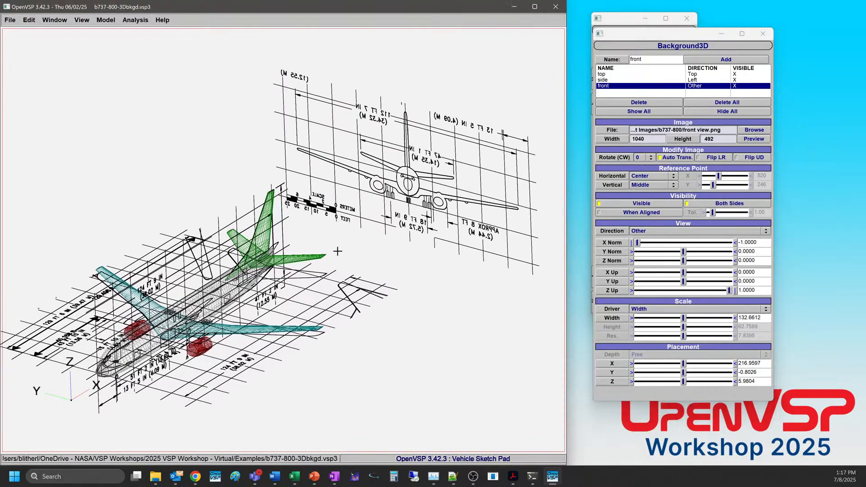
left_click_drag(336, 250, 370, 215)
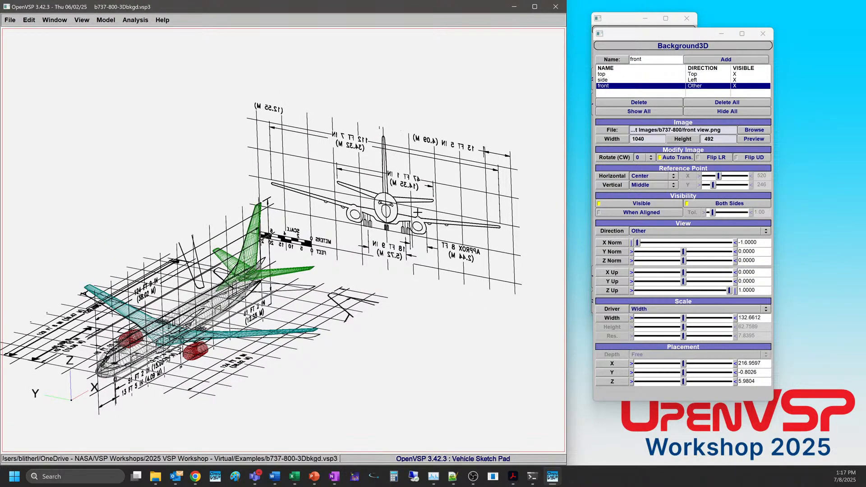
left_click(767, 241)
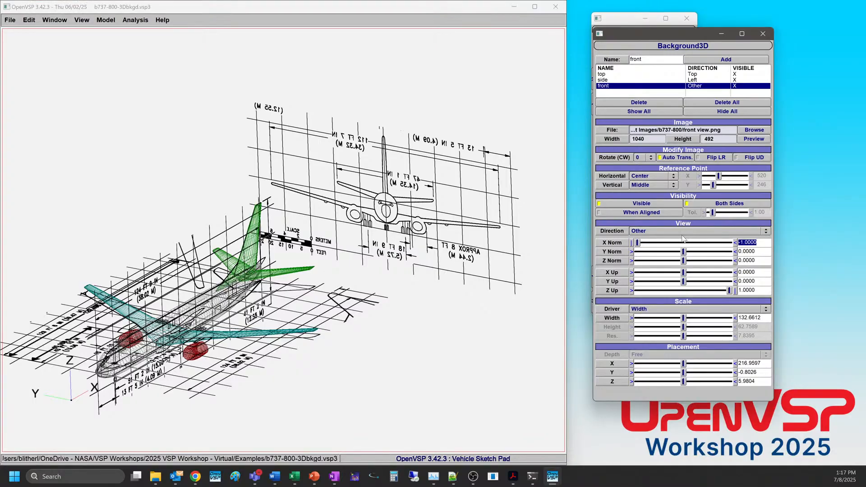
type("1")
key("Return")
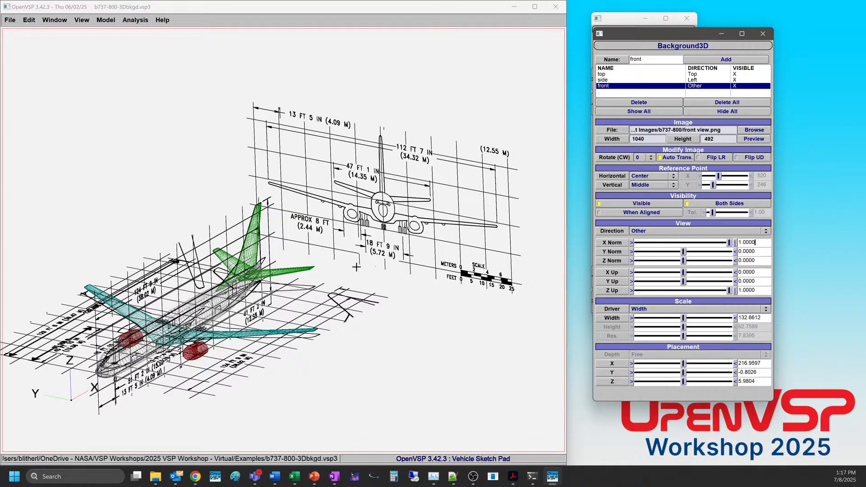
- Tilt the front background image by adjusting its Y normal to about 0.38 and its Z normal to about -0.18
right_click_drag(356, 267, 389, 255)
left_click_drag(389, 256, 319, 291)
scroll(319, 291, "down", 5)
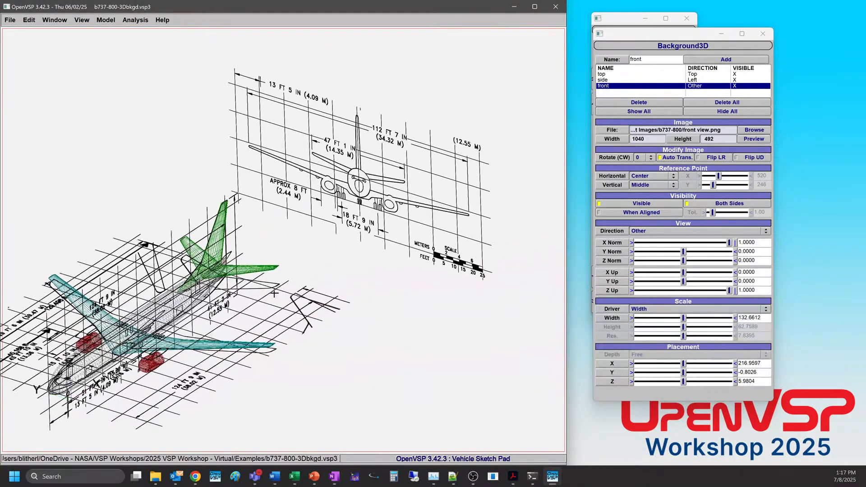
scroll(292, 286, "up", 1)
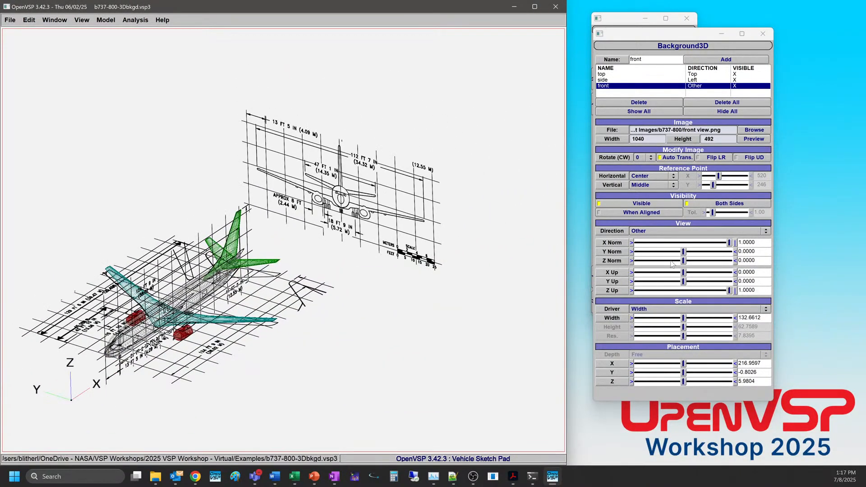
mouse_move(683, 252)
left_mouse_down()
mouse_move(743, 253)
mouse_move(653, 262)
mouse_move(677, 265)
left_mouse_up()
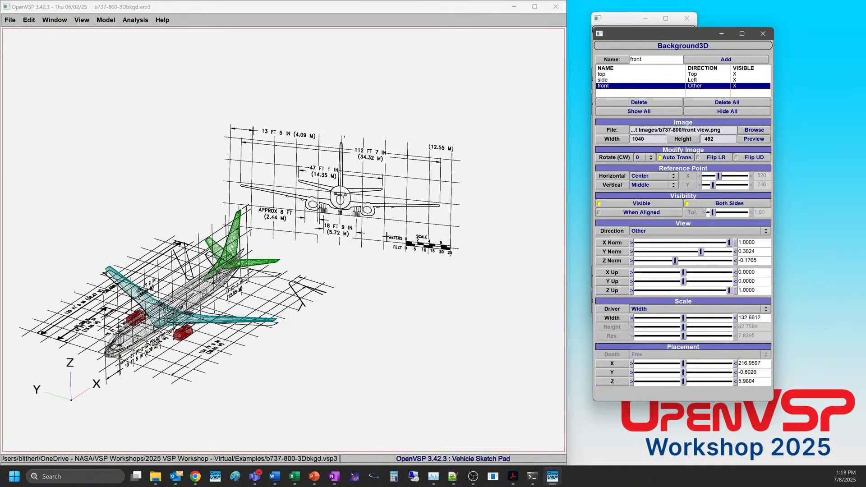
- Adjust the front image's up vector to about 0.01, 0.08, 0.77 and its Z normal to about -0.22
left_click_drag(386, 236, 342, 250)
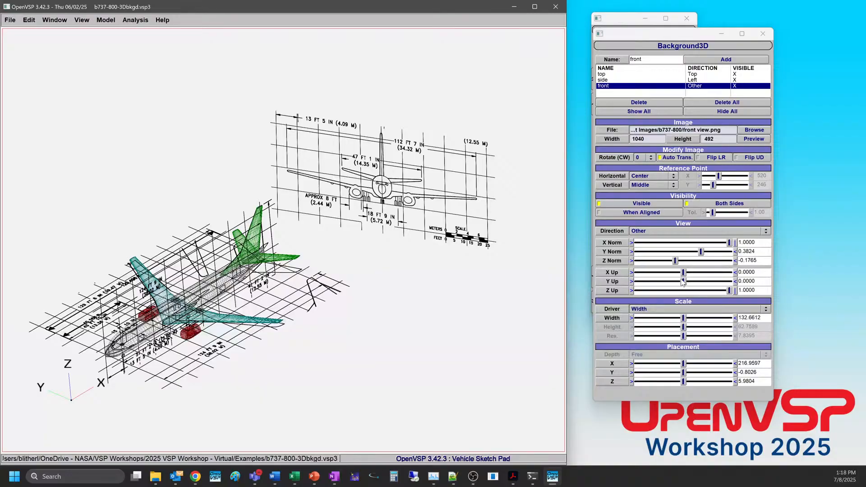
mouse_move(683, 282)
left_mouse_down()
mouse_move(709, 282)
mouse_move(667, 281)
mouse_move(694, 282)
mouse_move(684, 283)
mouse_move(703, 272)
mouse_move(684, 273)
mouse_move(677, 290)
mouse_move(708, 290)
left_mouse_up()
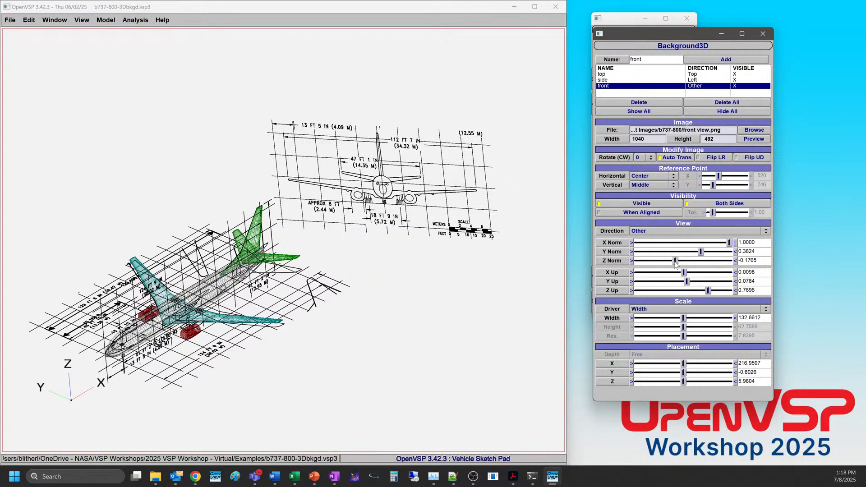
mouse_move(681, 265)
left_mouse_down()
mouse_move(690, 264)
mouse_move(677, 266)
left_mouse_up()
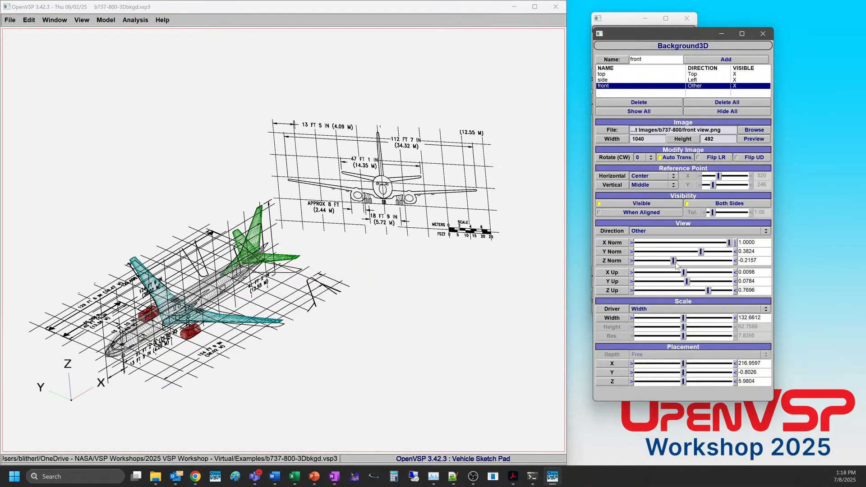
- Set the front background image's Y normal and Z normal to 0
double_click(762, 251)
type("0")
key("Return")
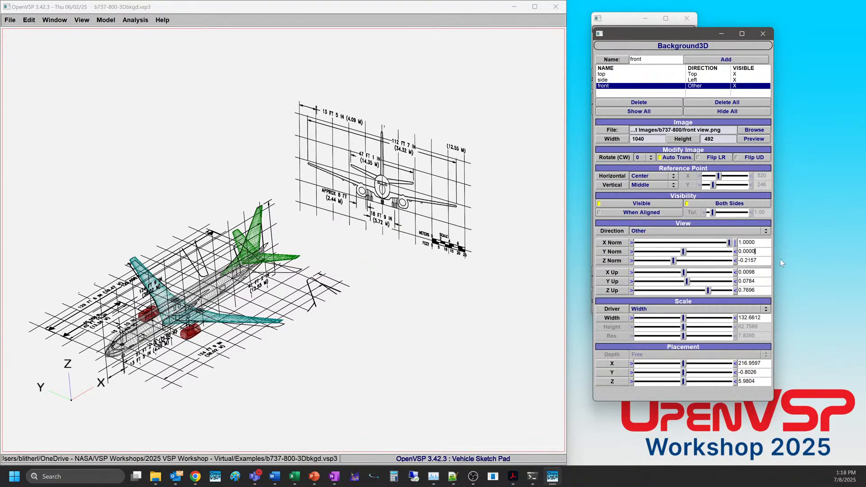
double_click(749, 260)
type("0")
key("Return")
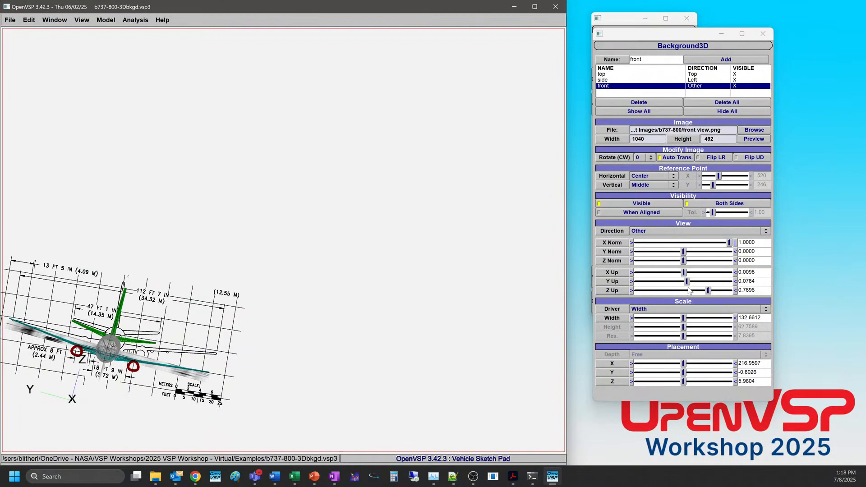
- Set the X, Y and Z components of the front background image's up vector to 0
left_click_drag(708, 290, 684, 272)
left_click_drag(761, 281, 687, 278)
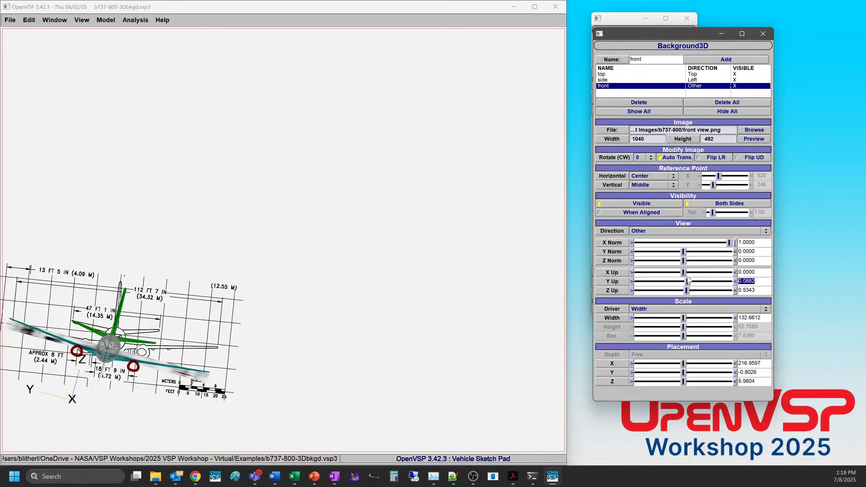
type("0")
key("Return")
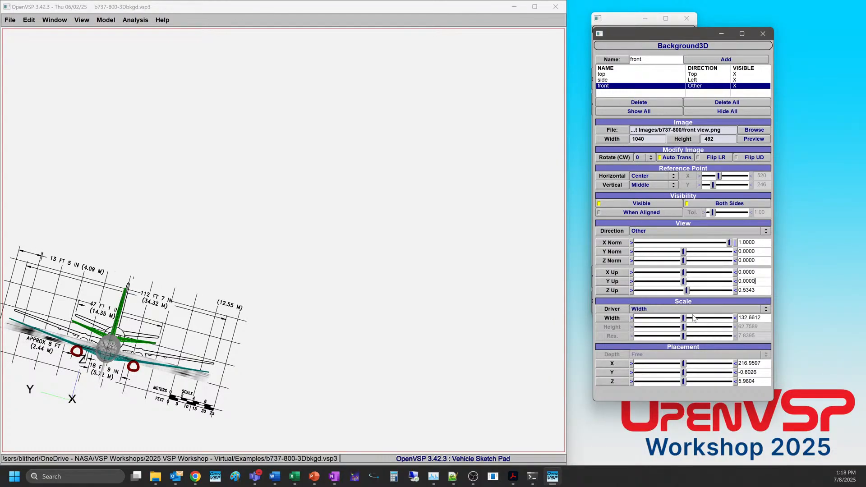
left_click_drag(760, 288, 687, 286)
type("0")
key("Return")
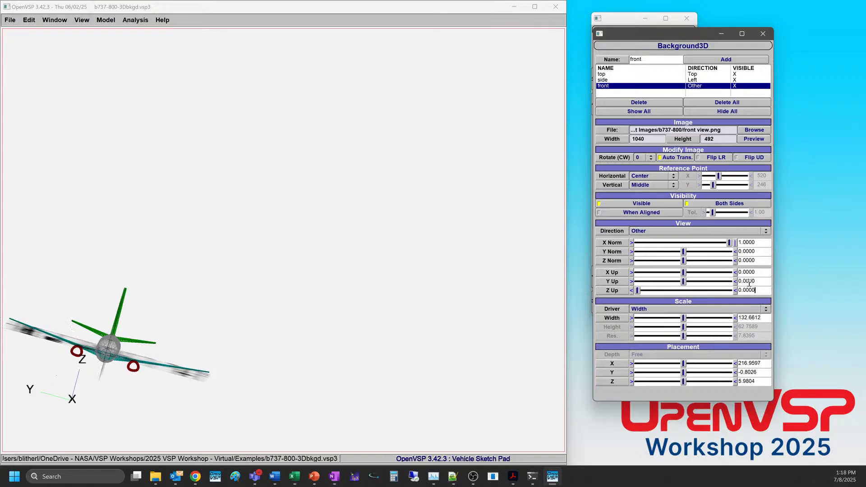
- Set the front background image's X Up to 1 and check the result from an angled view
left_click_drag(761, 273, 706, 269)
type("1")
key("Return")
left_click_drag(415, 354, 174, 366)
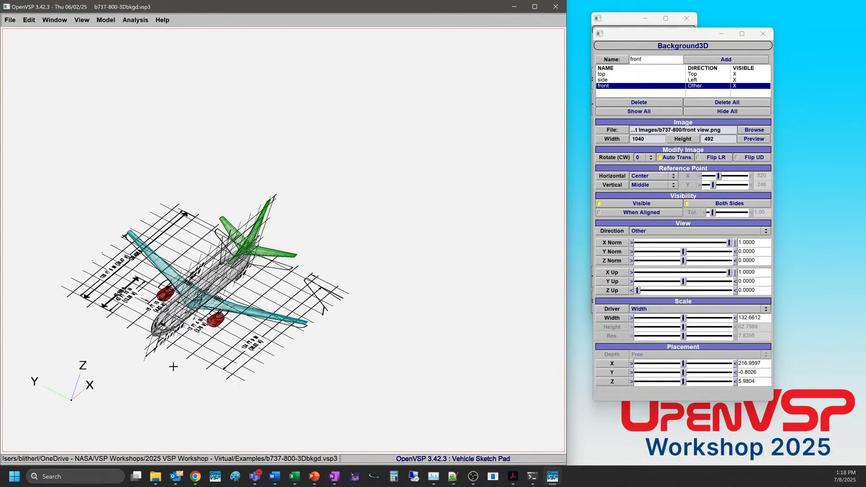
- Set the front background image's Z Up to 1 and its X Up to 0
left_click_drag(769, 291, 733, 290)
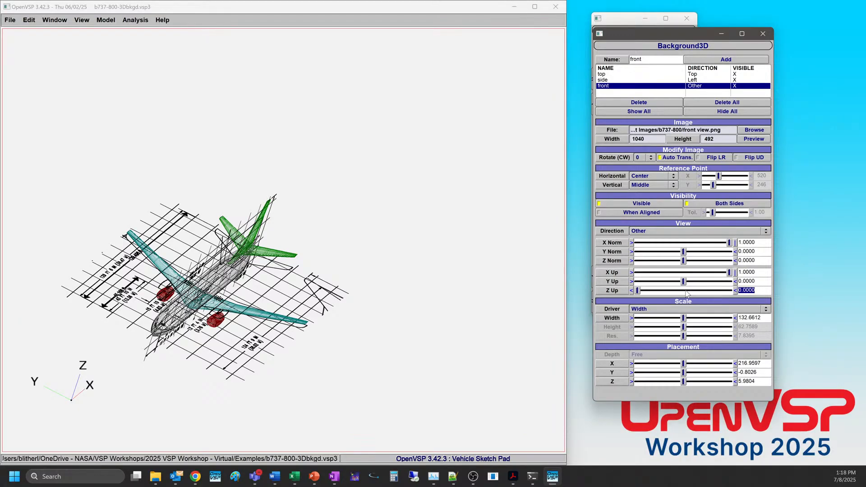
type("1")
key("Return")
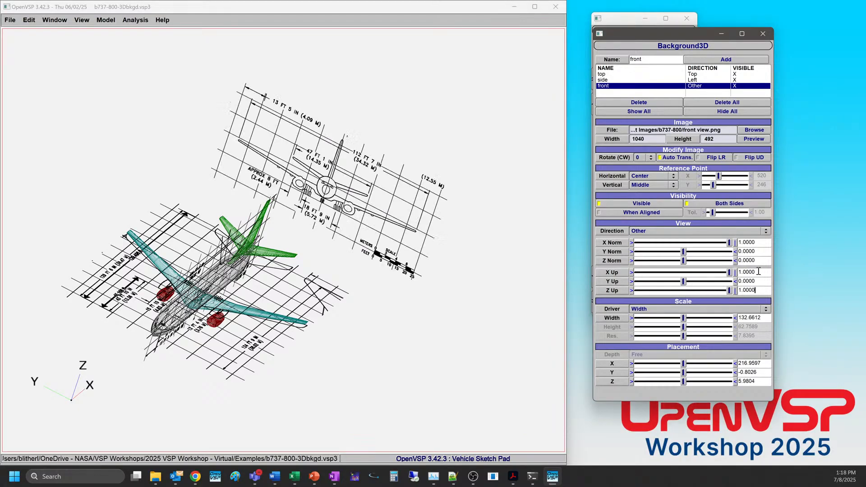
left_click_drag(761, 272, 708, 276)
type("0")
key("Return")
- Review the front image's clockwise rotation choices, keep 0, and view the model with its background images at an angle
left_click(645, 159)
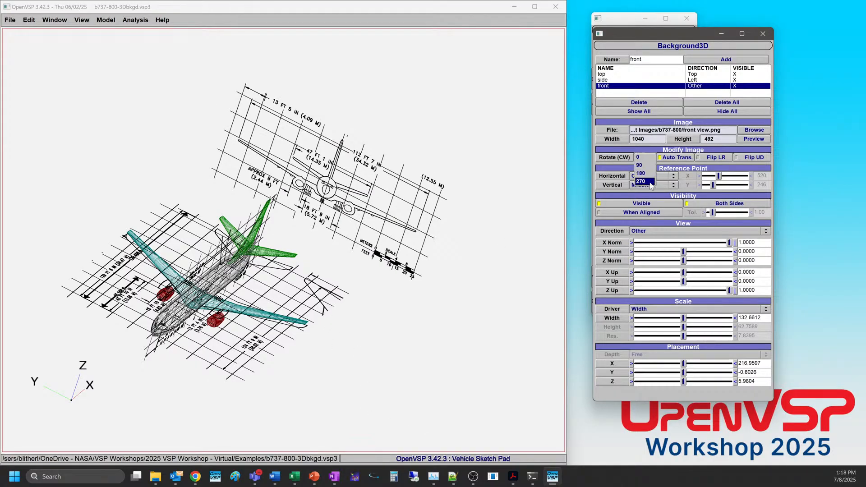
left_click(648, 158)
right_click_drag(253, 267, 282, 293)
left_click_drag(282, 293, 447, 209)
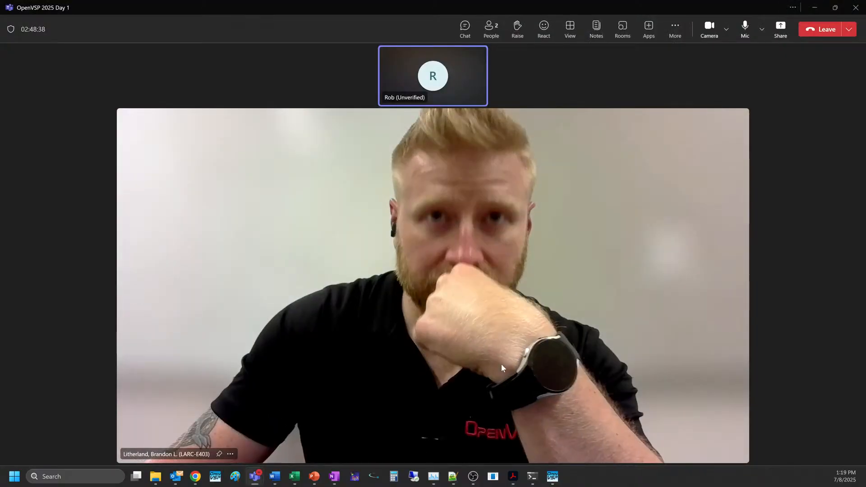
- Switch from the Teams meeting back to the OpenVSP model
left_click_drag(602, 5, 406, 482)
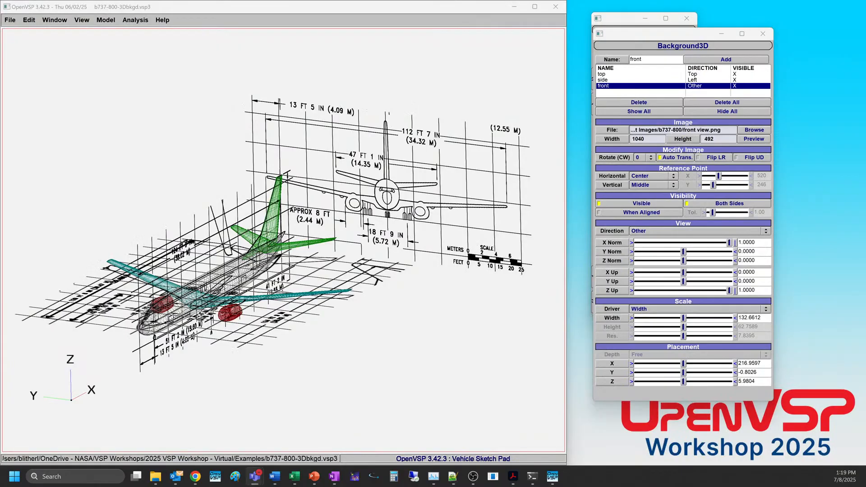